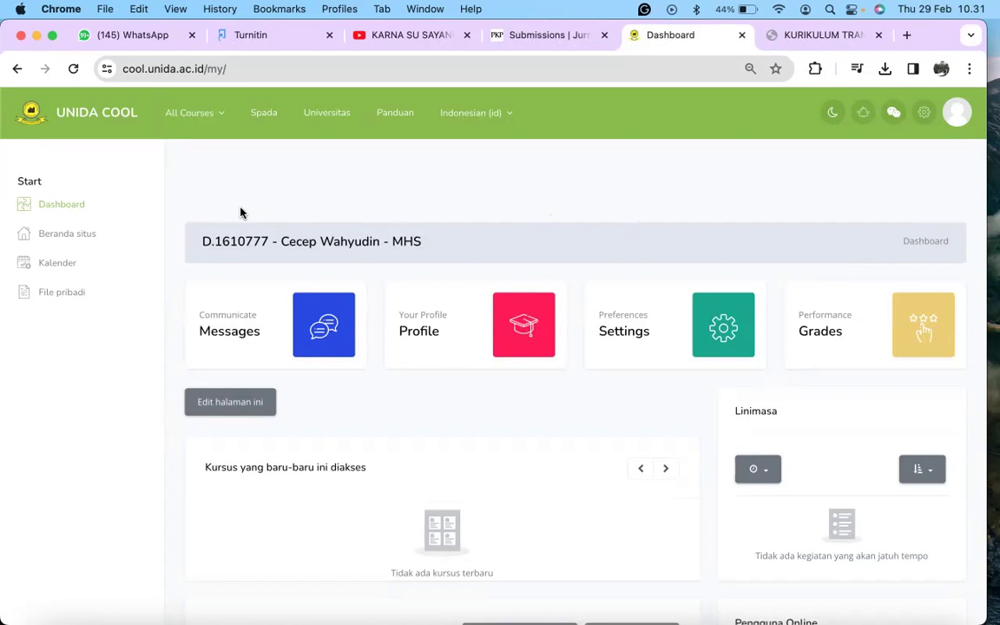
Step: Go to All Courses > Fakultas Ilmu Sosial Ilmu Politik and open PRODI SAINS KOMUNIKASI in a new tab
{"action": "left_click", "coordinate": [218, 121]}
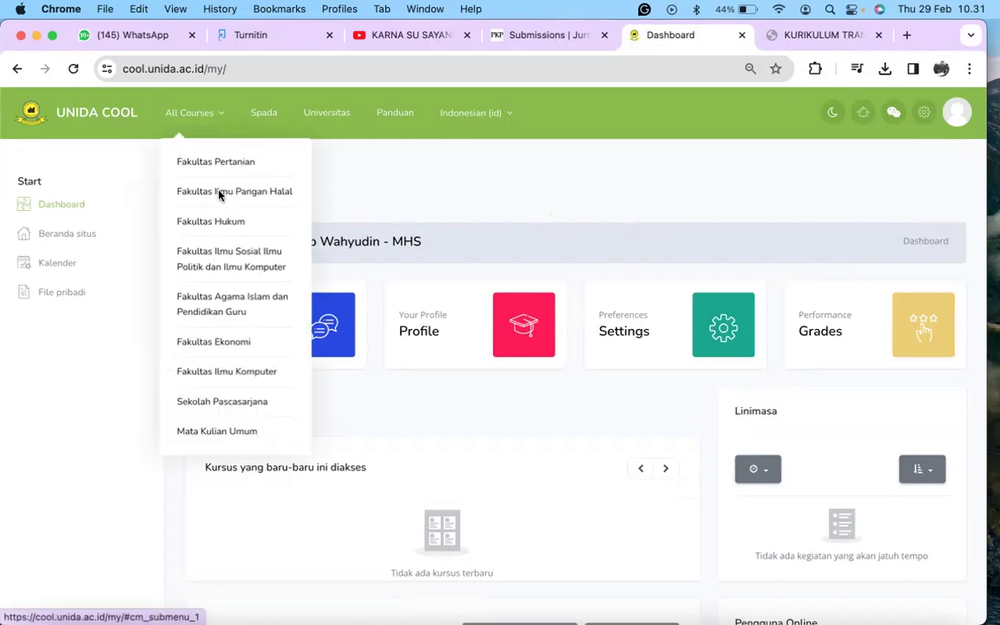
{"action": "left_click", "coordinate": [224, 266]}
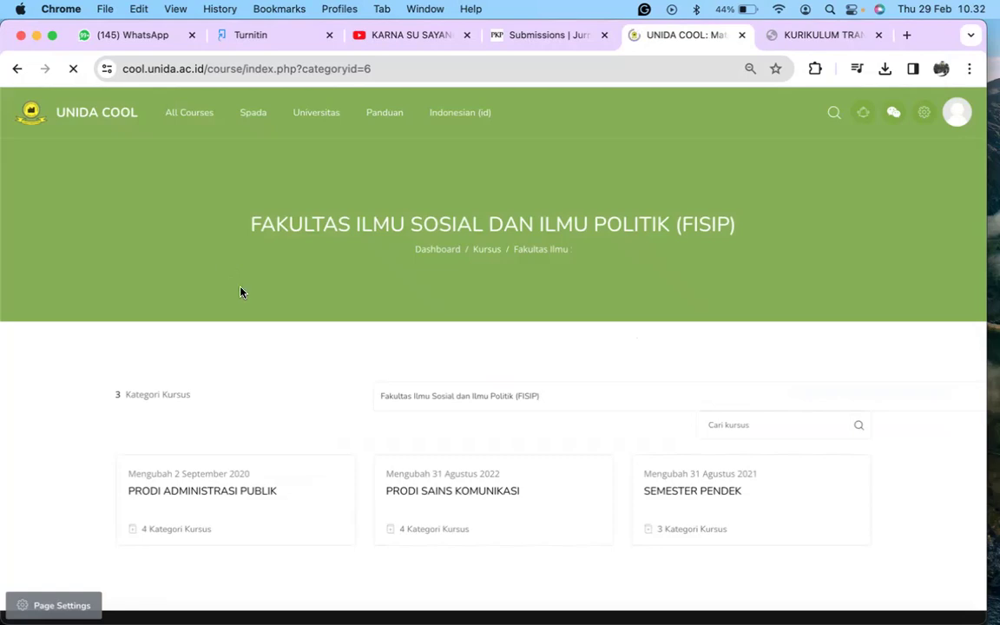
{"action": "scroll", "coordinate": [273, 367], "scroll_direction": "down", "scroll_amount": 2}
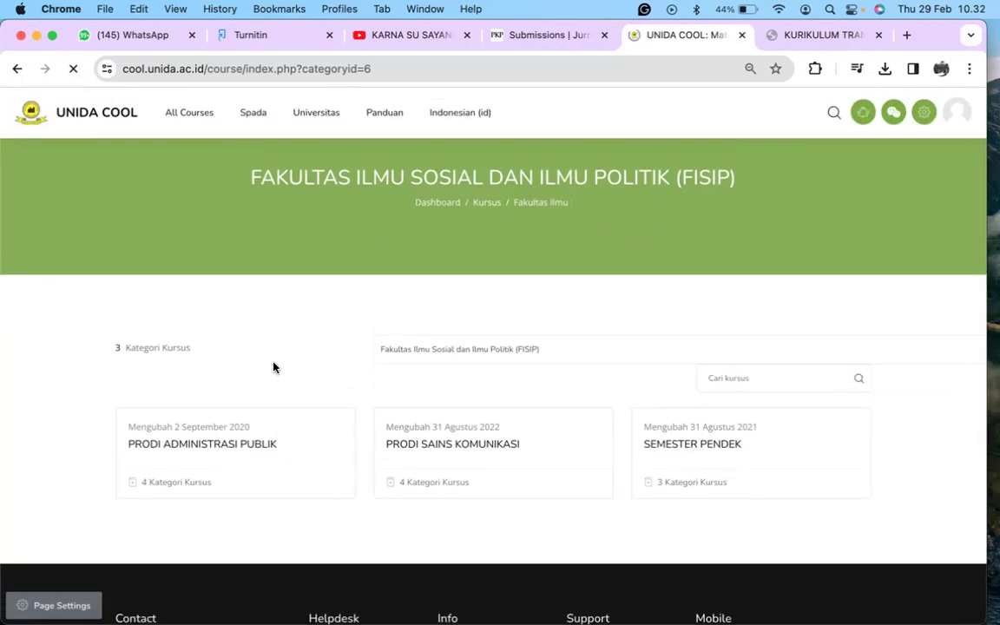
{"action": "right_click", "coordinate": [416, 448]}
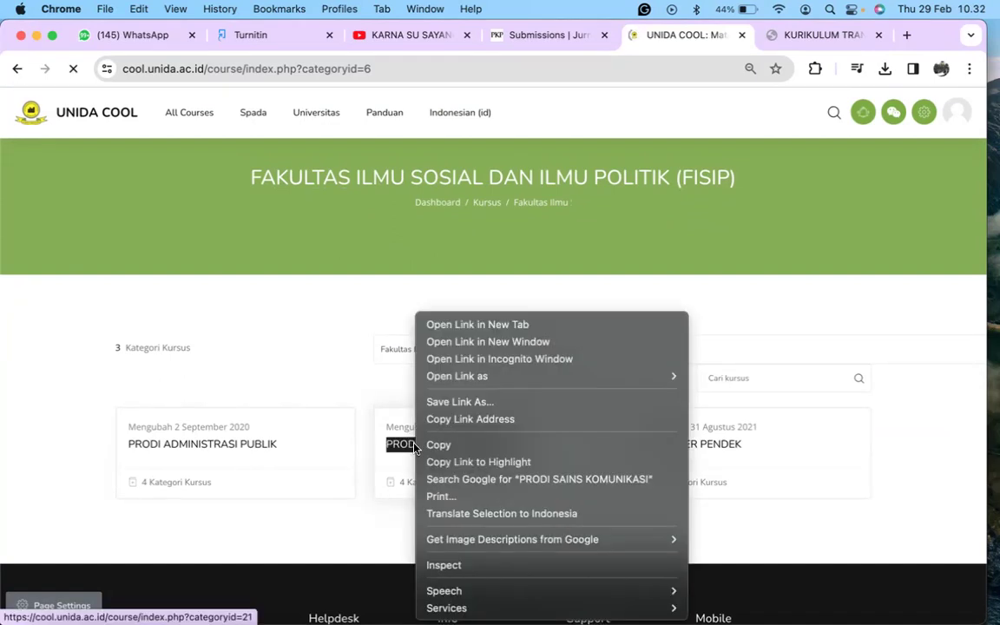
{"action": "left_click", "coordinate": [476, 324]}
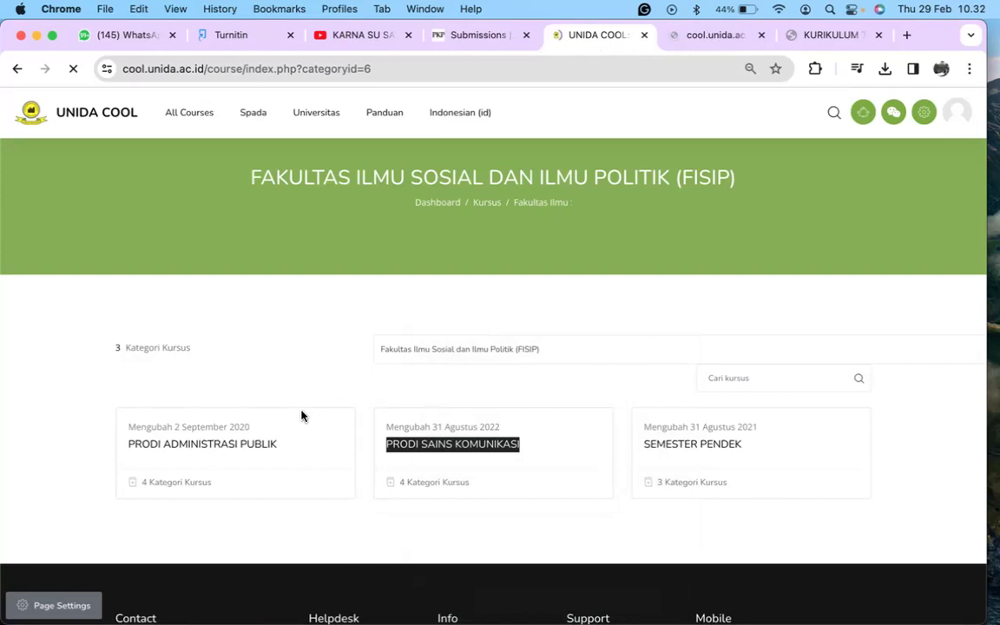
Step: Open PRODI ADMINISTRASI PUBLIK's TAHUN AKADEMIK 2023-2024 category
{"action": "left_click", "coordinate": [247, 445]}
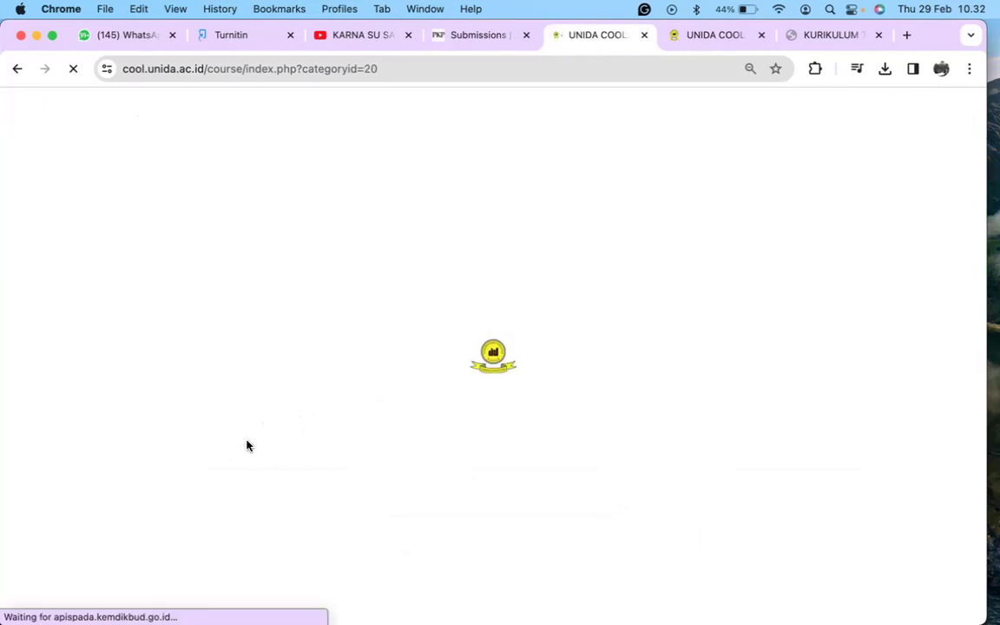
{"action": "scroll", "coordinate": [298, 431], "scroll_direction": "down", "scroll_amount": 2}
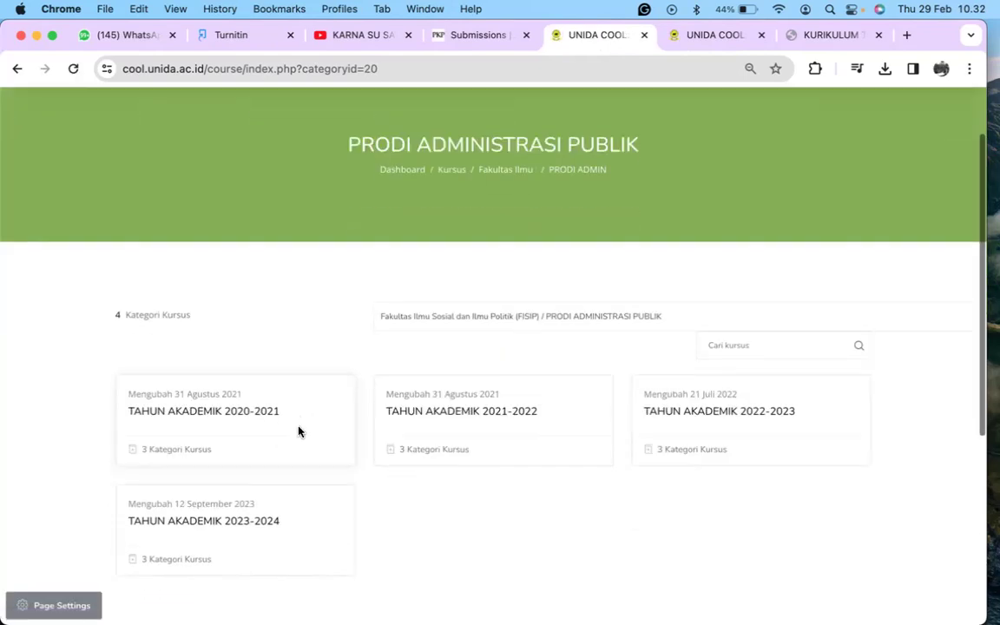
{"action": "scroll", "coordinate": [299, 431], "scroll_direction": "down", "scroll_amount": 1}
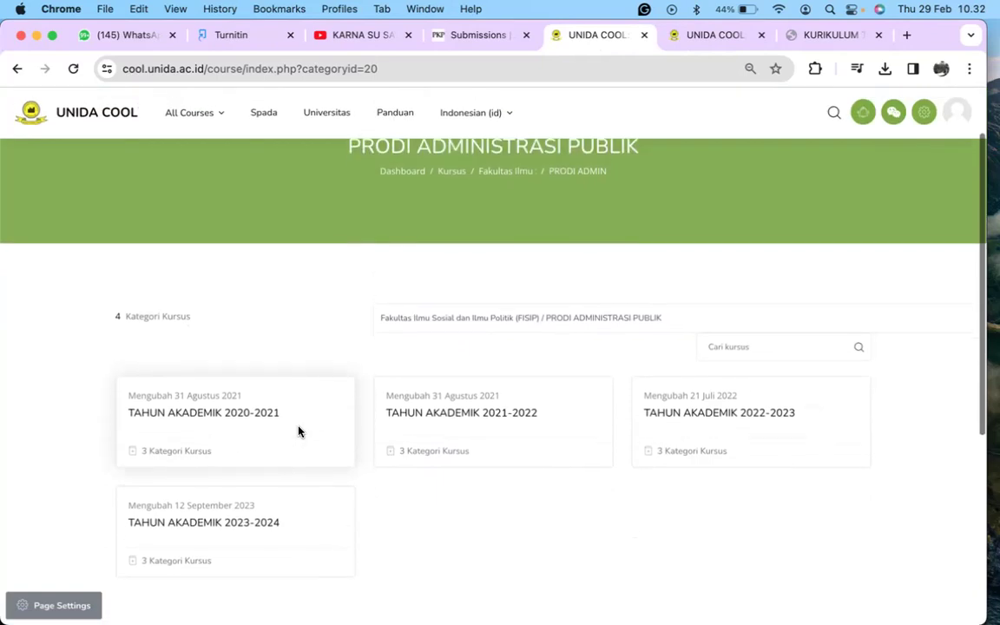
{"action": "left_click", "coordinate": [224, 522]}
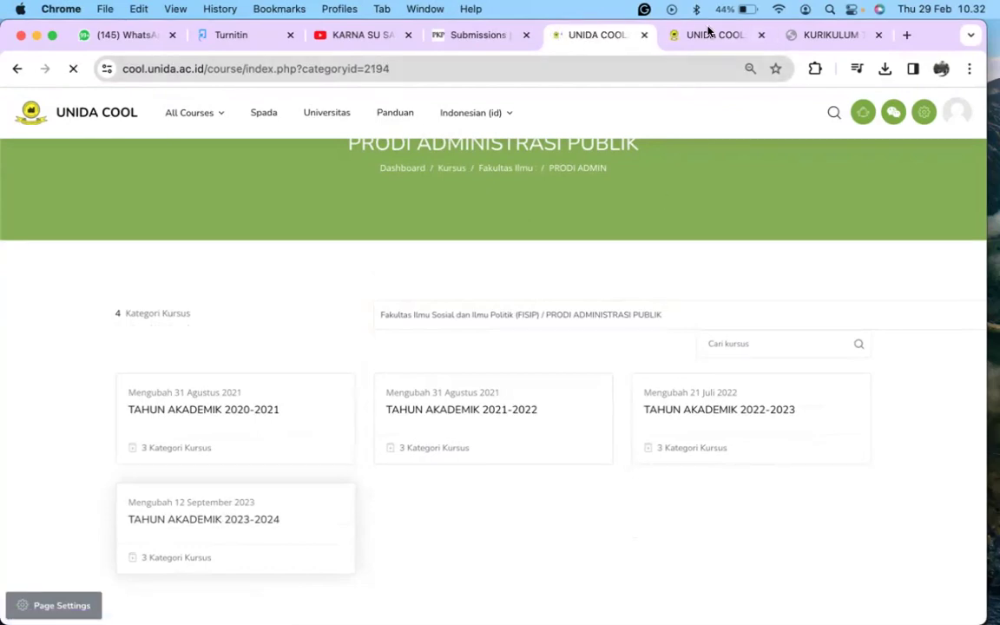
Step: In the Sains Komunikasi tab, open TAHUN AKADEMIK 2023-2024 > KELAS EKSEKUTIF
{"action": "left_click", "coordinate": [707, 35]}
{"action": "scroll", "coordinate": [464, 388], "scroll_direction": "down", "scroll_amount": 3}
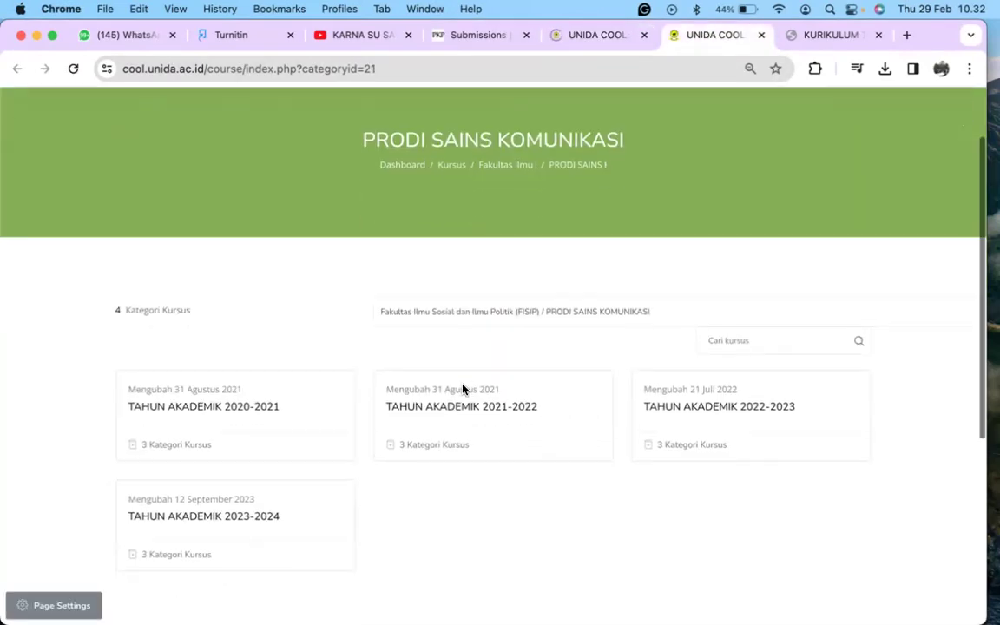
{"action": "left_click", "coordinate": [231, 494]}
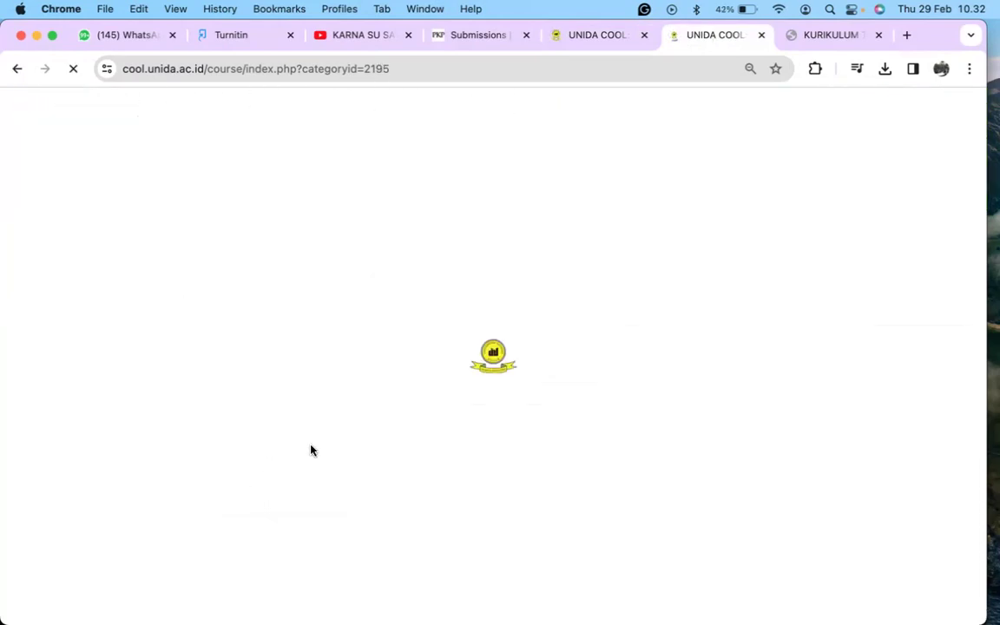
{"action": "scroll", "coordinate": [311, 450], "scroll_direction": "down", "scroll_amount": 1}
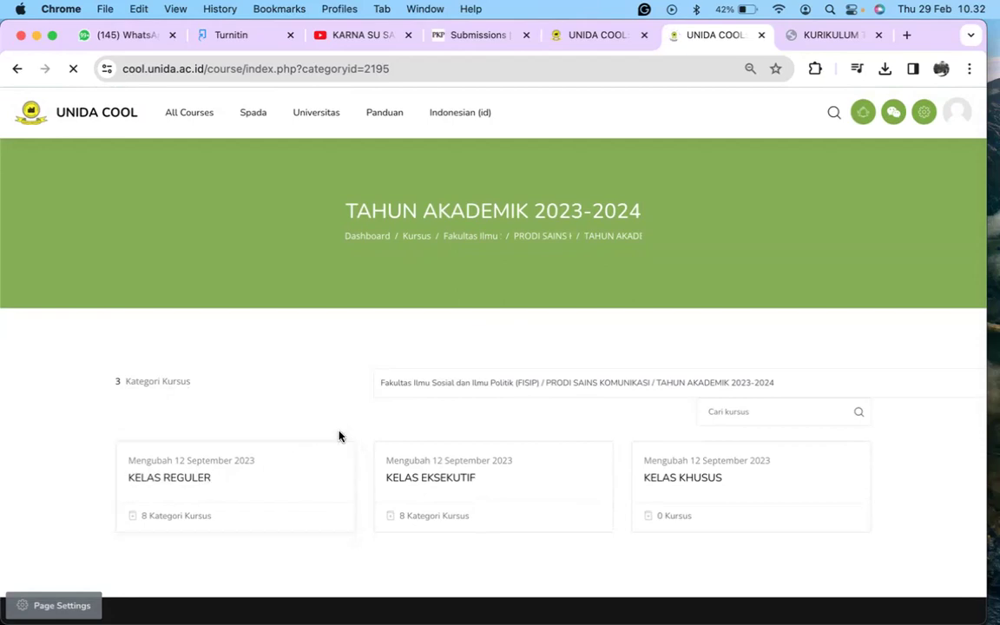
{"action": "left_click", "coordinate": [429, 483]}
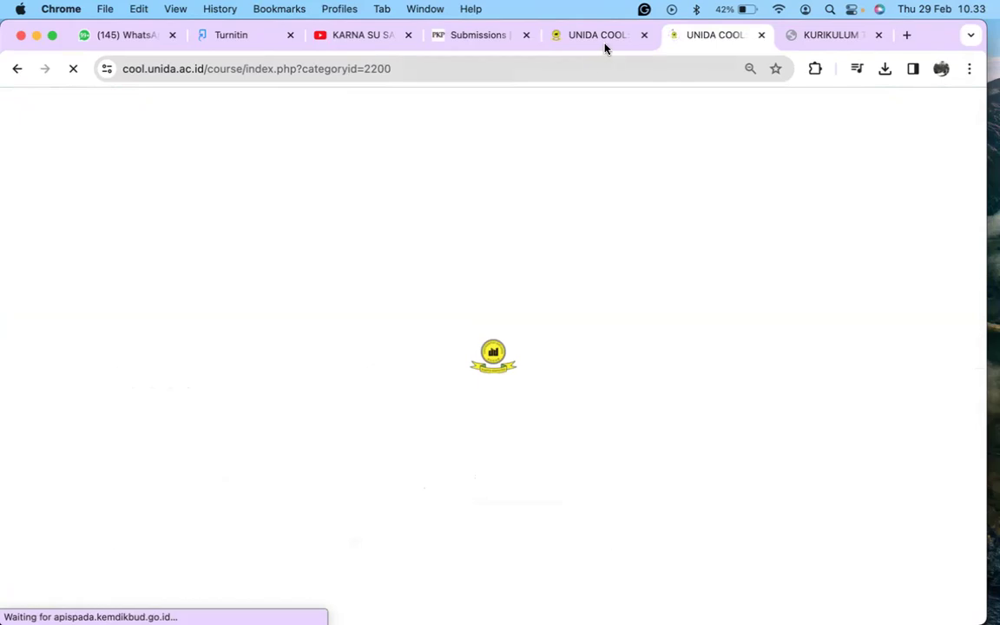
Step: In the Administrasi Publik tab, open KELAS REGULER and review its SEMESTER 1-8 categories
{"action": "left_click", "coordinate": [602, 37]}
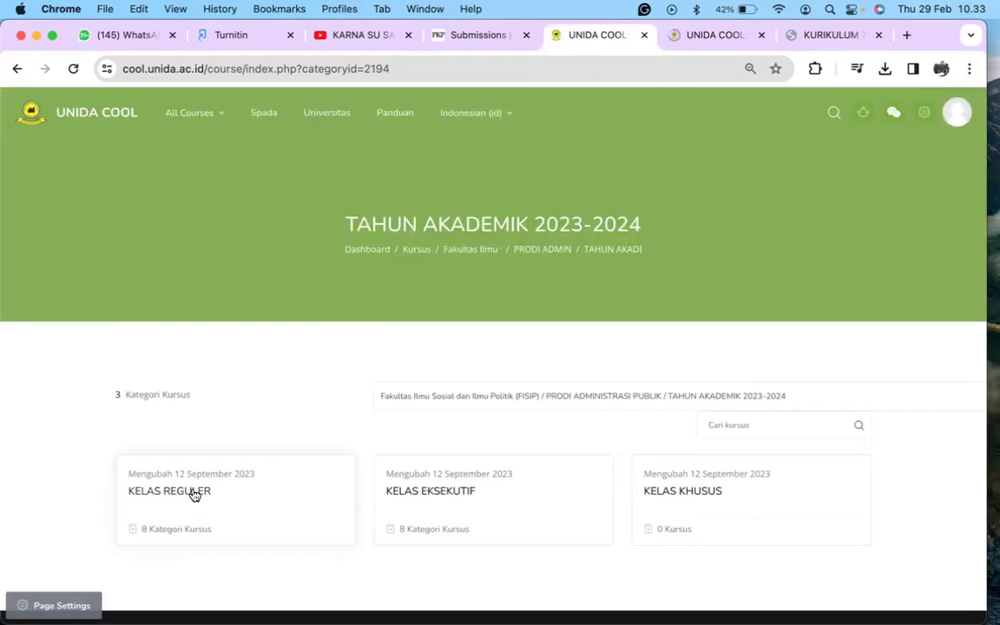
{"action": "left_click", "coordinate": [192, 493]}
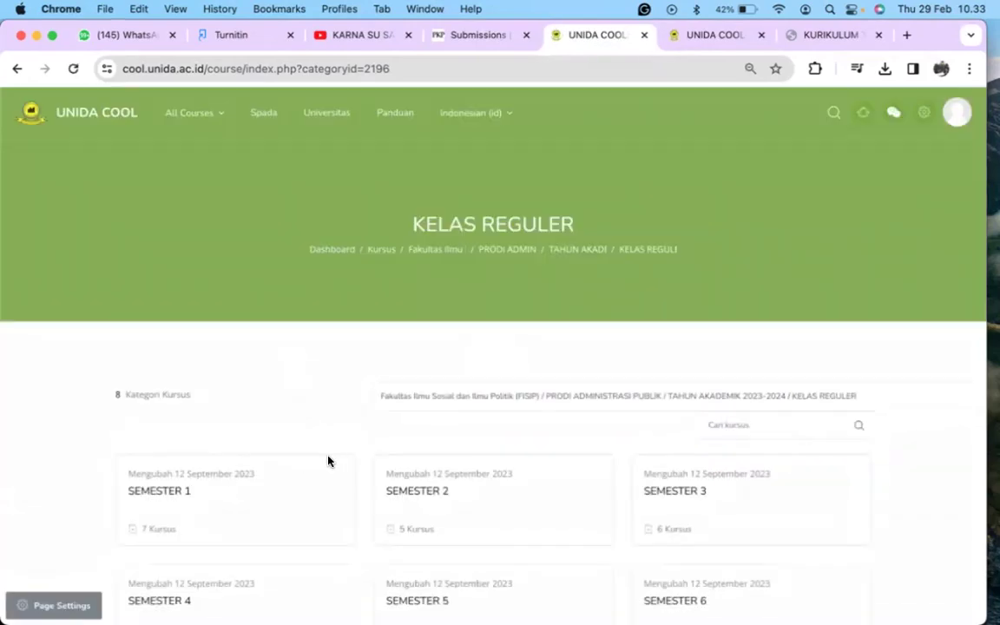
{"action": "scroll", "coordinate": [333, 459], "scroll_direction": "down", "scroll_amount": 5}
{"action": "scroll", "coordinate": [332, 460], "scroll_direction": "up", "scroll_amount": 3}
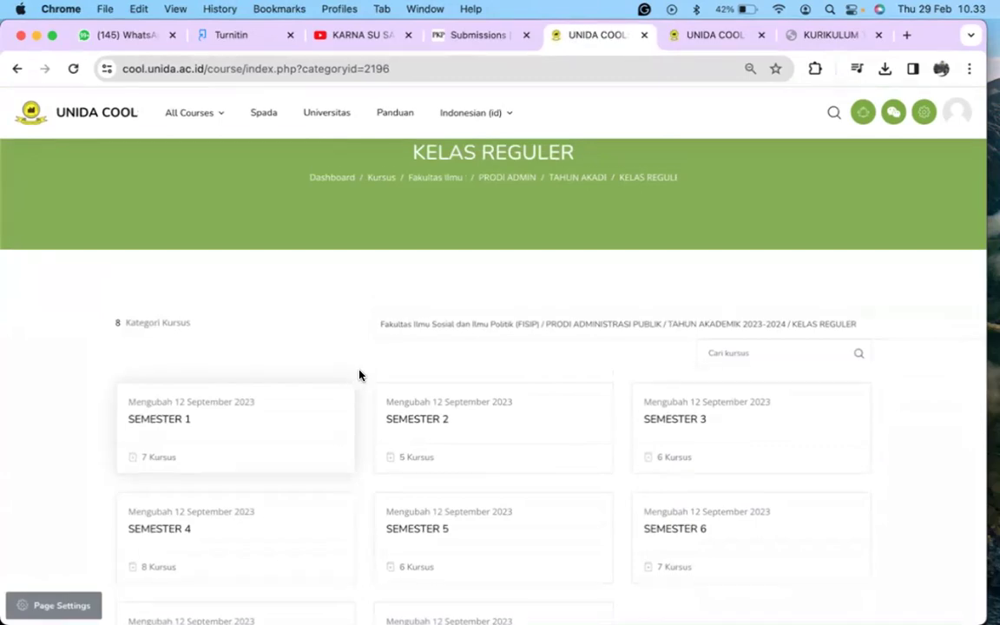
{"action": "scroll", "coordinate": [359, 373], "scroll_direction": "down", "scroll_amount": 3}
{"action": "scroll", "coordinate": [359, 373], "scroll_direction": "down", "scroll_amount": 1}
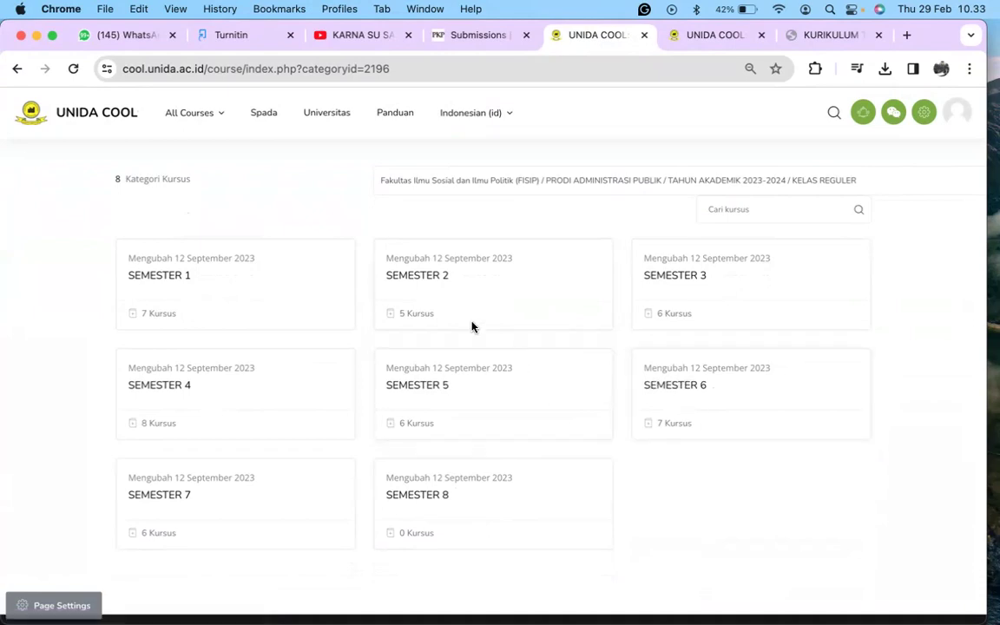
Step: Open SEMESTER 2 of Administrasi Publik's KELAS REGULER
{"action": "left_click", "coordinate": [433, 282]}
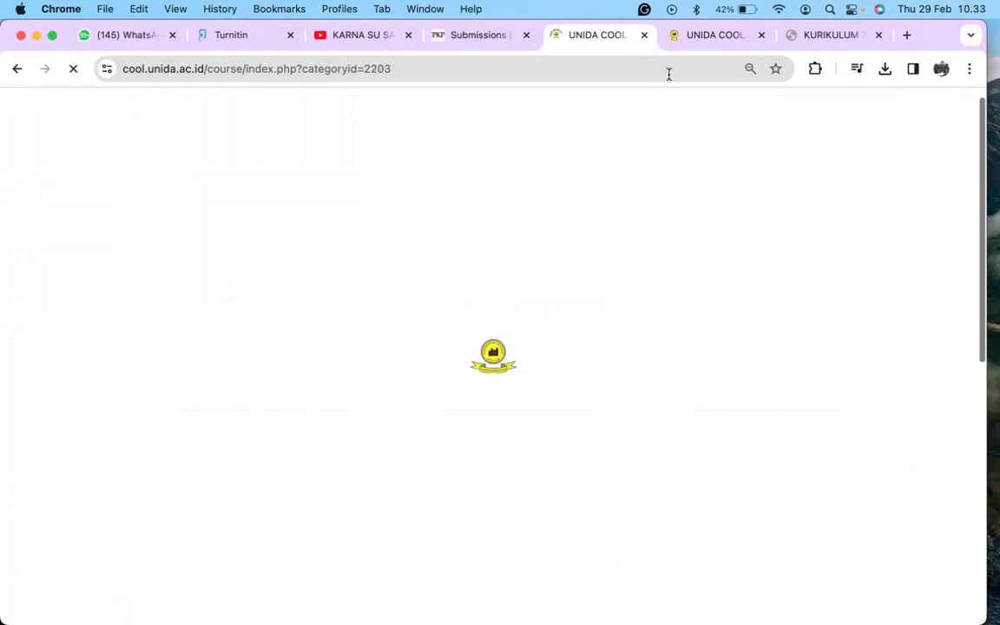
{"action": "left_click", "coordinate": [700, 37]}
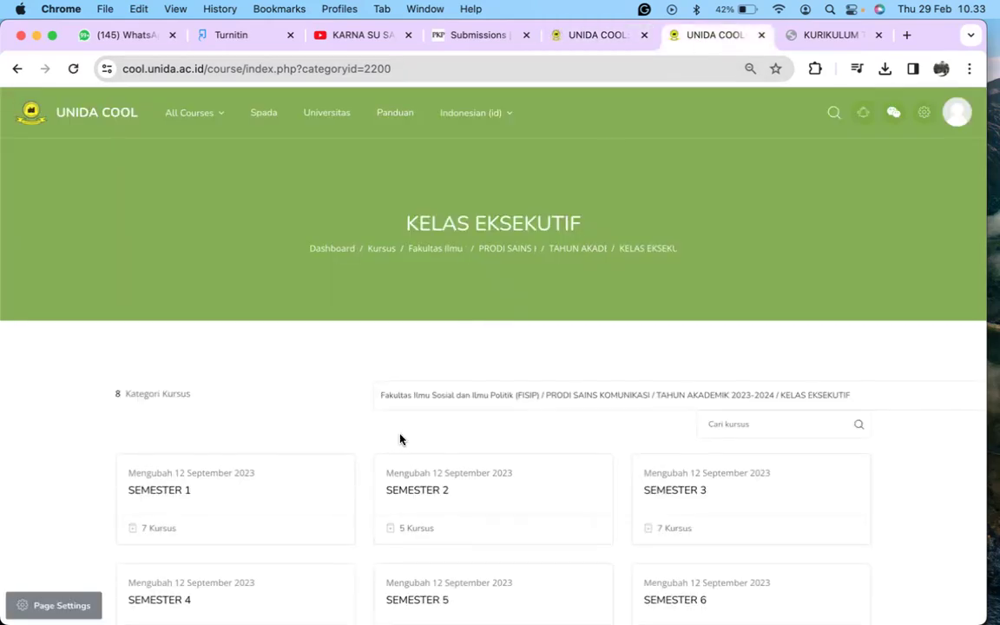
{"action": "scroll", "coordinate": [408, 425], "scroll_direction": "down", "scroll_amount": 2}
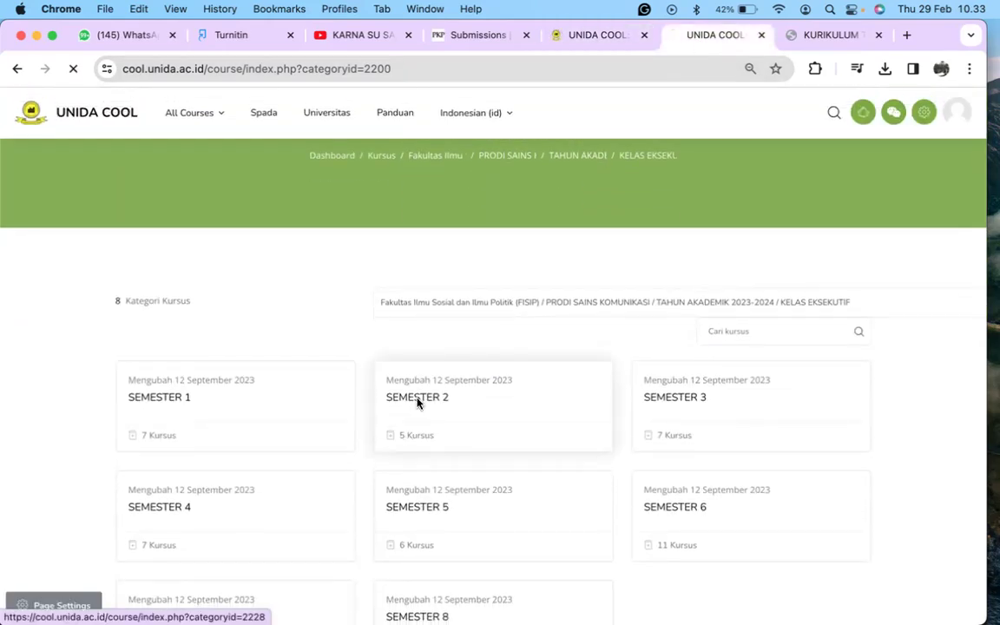
Step: Open Sains Komunikasi KELAS EKSEKUTIF SEMESTER 2 and browse its five courses, including SISTEM POLITIK INDONESIA A
{"action": "left_click", "coordinate": [417, 403]}
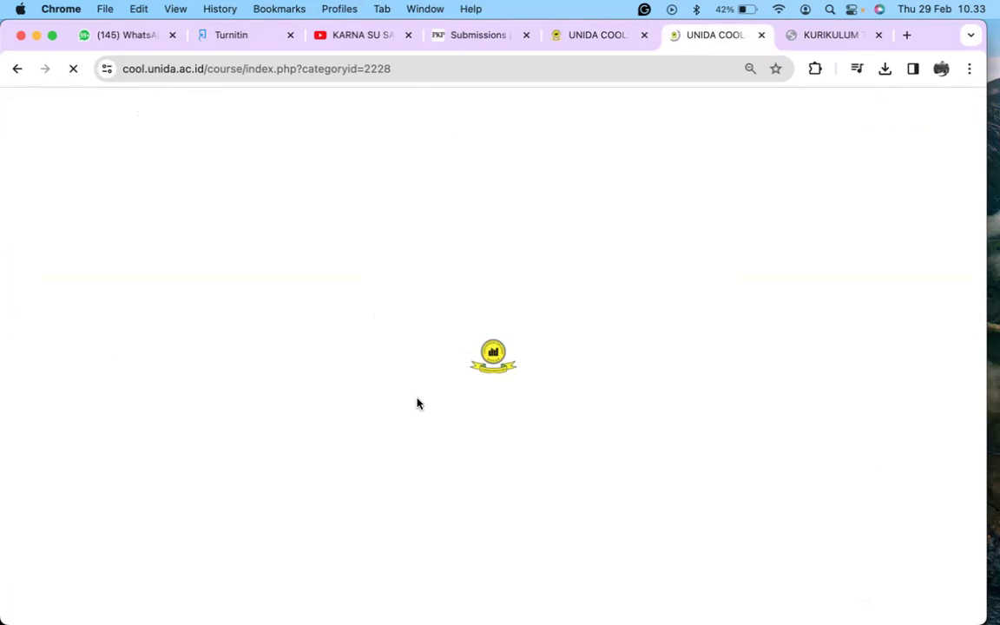
{"action": "scroll", "coordinate": [464, 436], "scroll_direction": "down", "scroll_amount": 3}
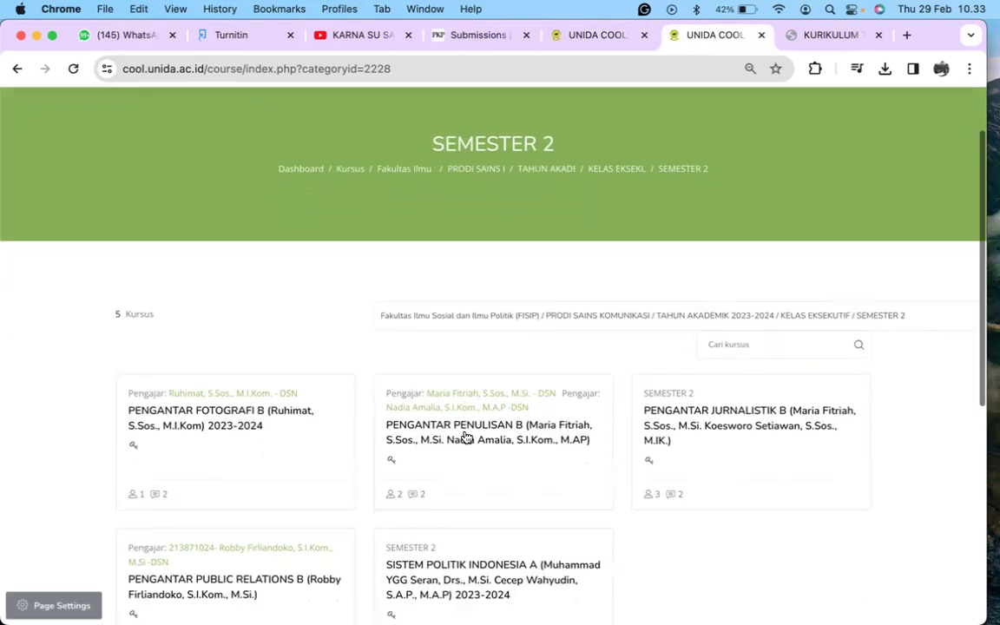
{"action": "scroll", "coordinate": [465, 436], "scroll_direction": "up", "scroll_amount": 3}
{"action": "scroll", "coordinate": [464, 434], "scroll_direction": "down", "scroll_amount": 5}
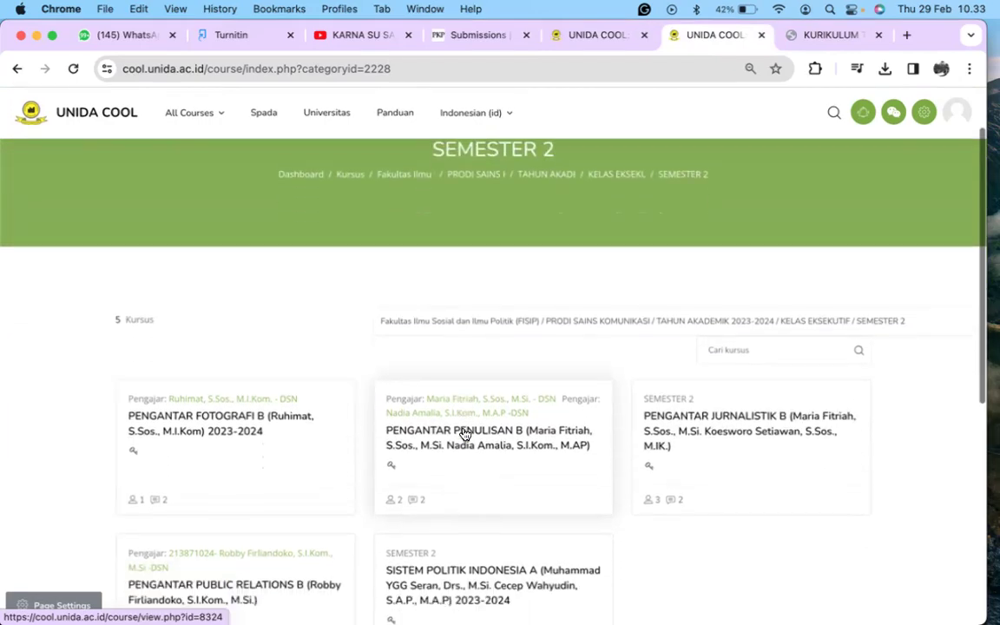
{"action": "scroll", "coordinate": [462, 432], "scroll_direction": "up", "scroll_amount": 4}
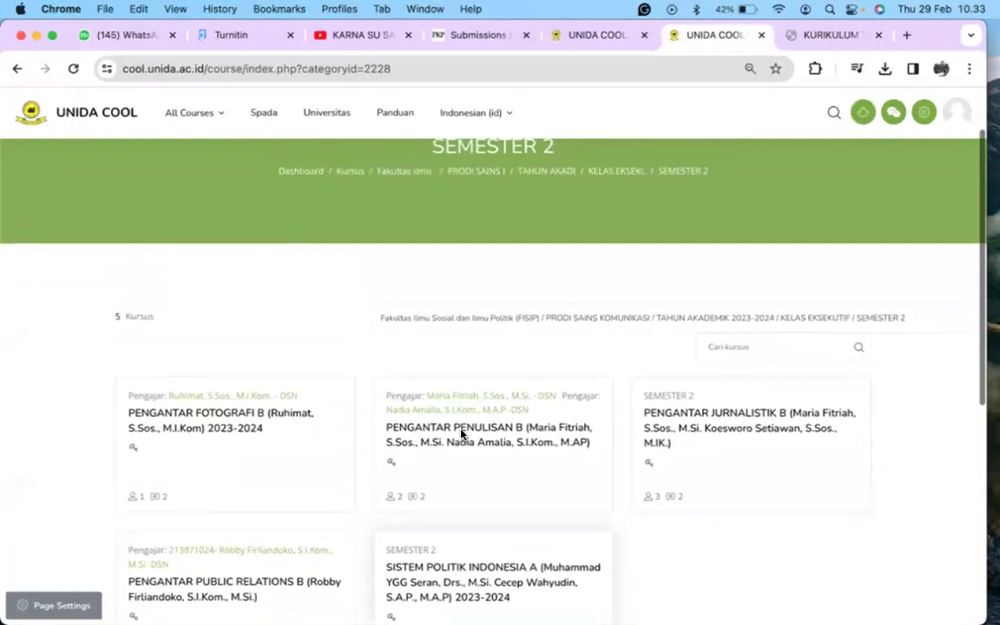
{"action": "scroll", "coordinate": [460, 434], "scroll_direction": "down", "scroll_amount": 3}
{"action": "scroll", "coordinate": [460, 434], "scroll_direction": "down", "scroll_amount": 1}
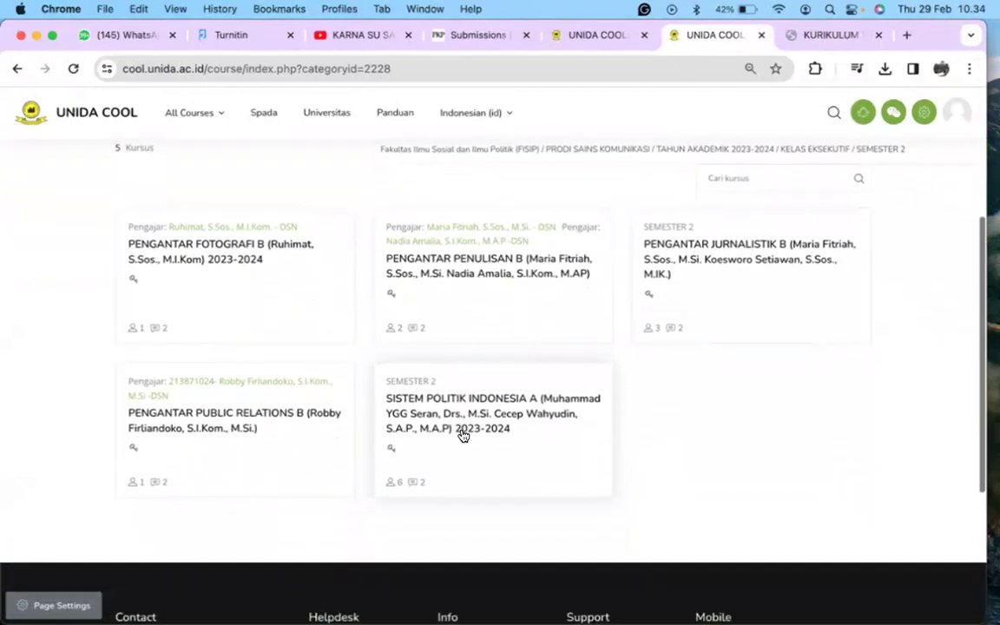
{"action": "scroll", "coordinate": [457, 388], "scroll_direction": "up", "scroll_amount": 2}
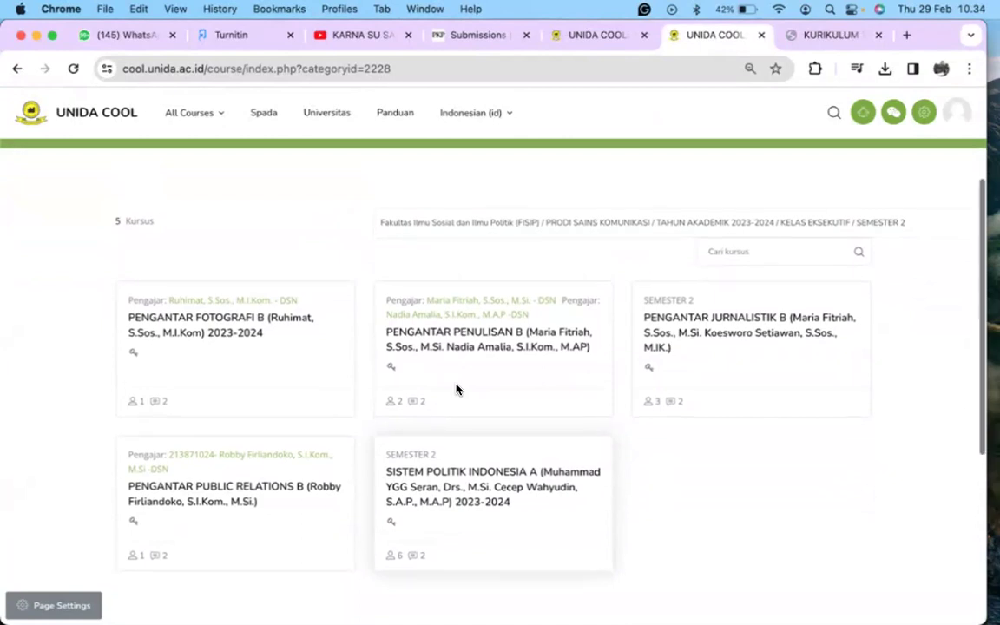
{"action": "scroll", "coordinate": [457, 389], "scroll_direction": "down", "scroll_amount": 1}
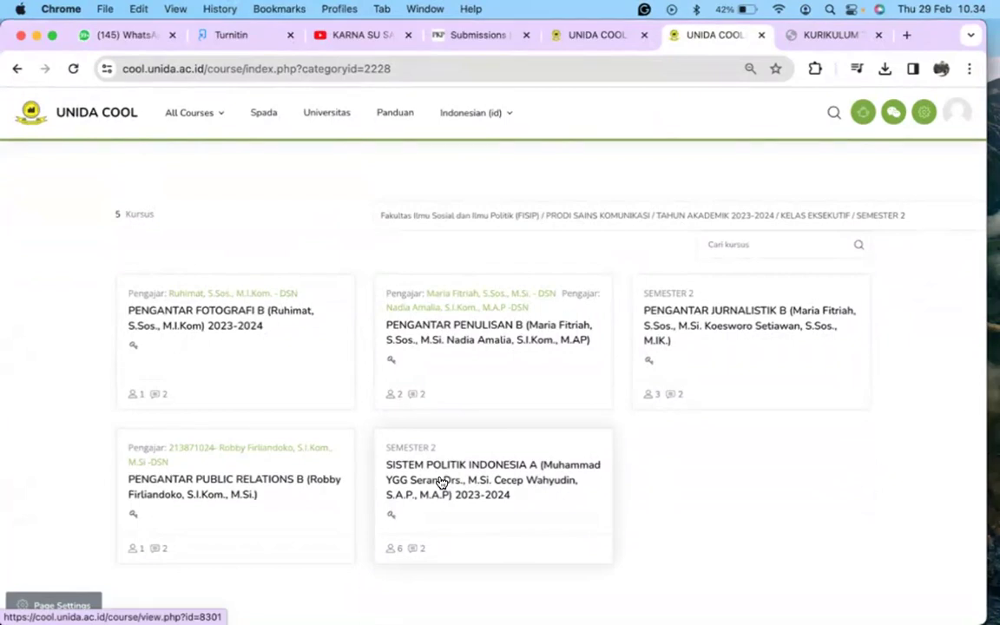
{"action": "left_click", "coordinate": [442, 482]}
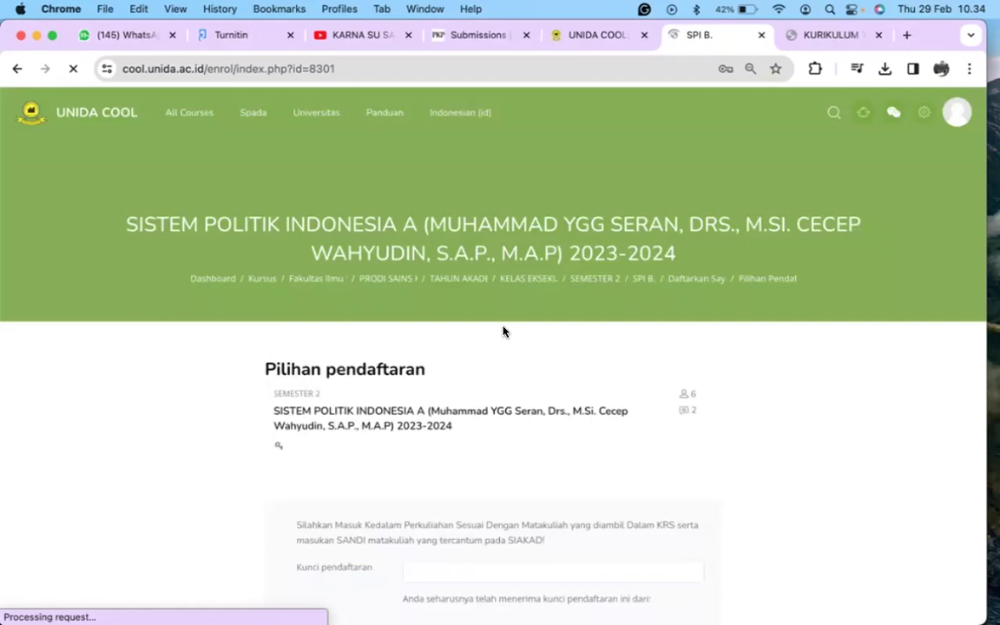
{"action": "scroll", "coordinate": [502, 332], "scroll_direction": "down", "scroll_amount": 2}
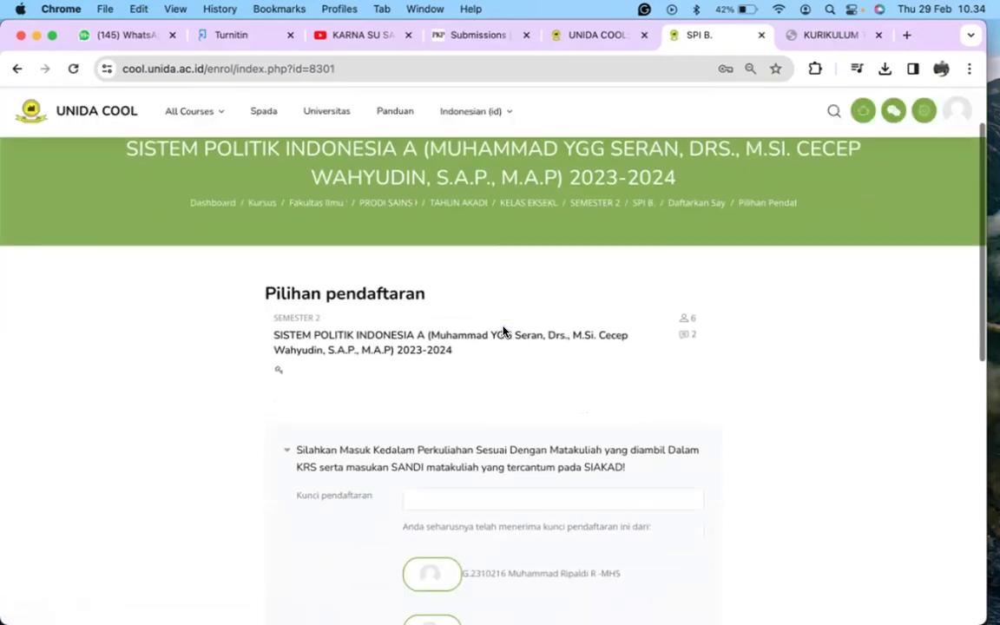
{"action": "scroll", "coordinate": [502, 332], "scroll_direction": "up", "scroll_amount": 1}
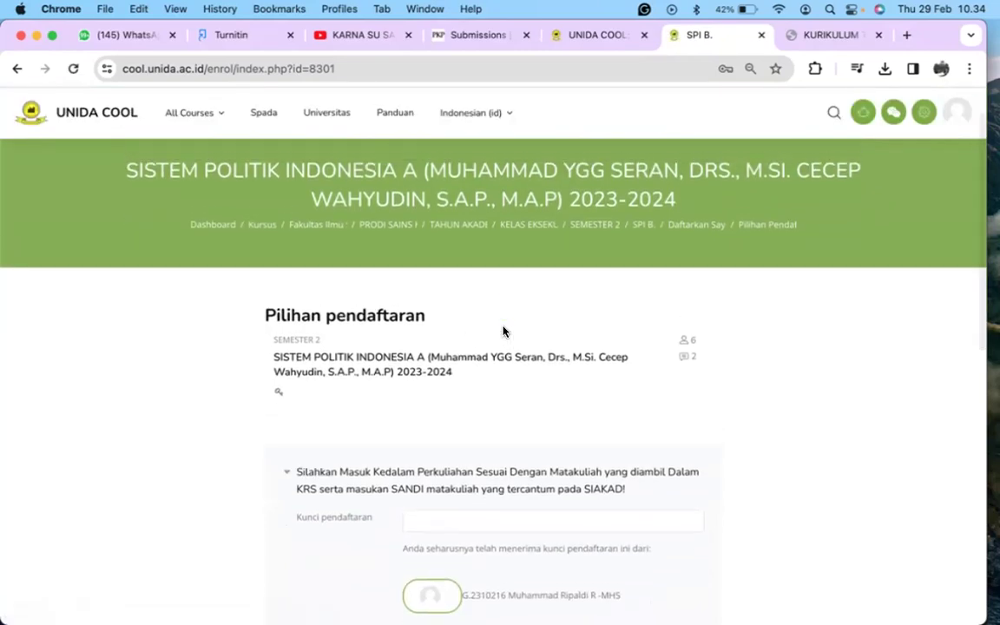
{"action": "scroll", "coordinate": [503, 331], "scroll_direction": "down", "scroll_amount": 3}
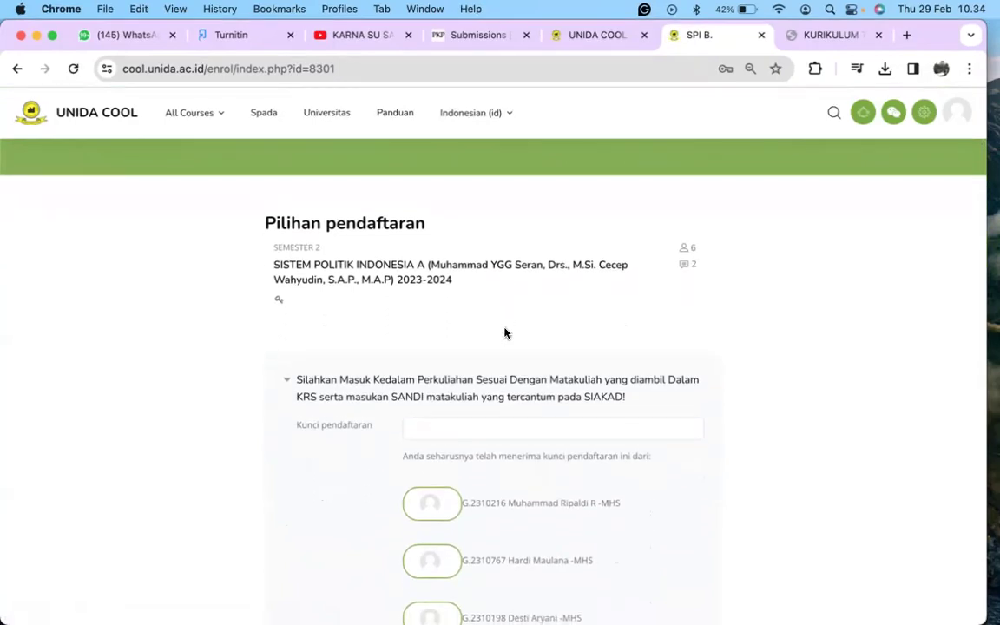
{"action": "scroll", "coordinate": [504, 332], "scroll_direction": "down", "scroll_amount": 2}
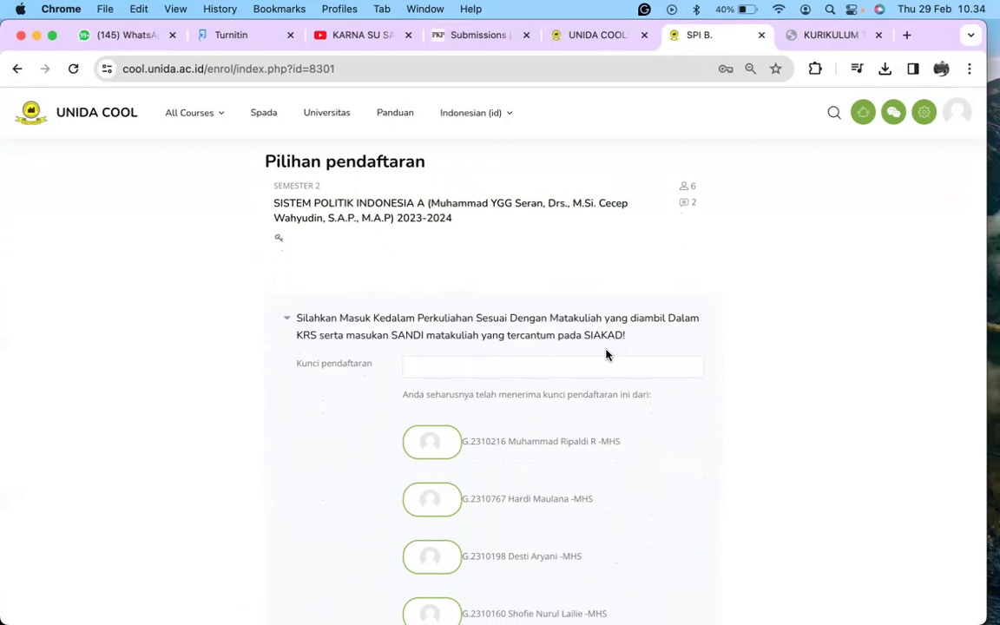
Step: Check the course code in the KURIKULUM PDF before returning to the enrolment page
{"action": "left_click", "coordinate": [563, 367]}
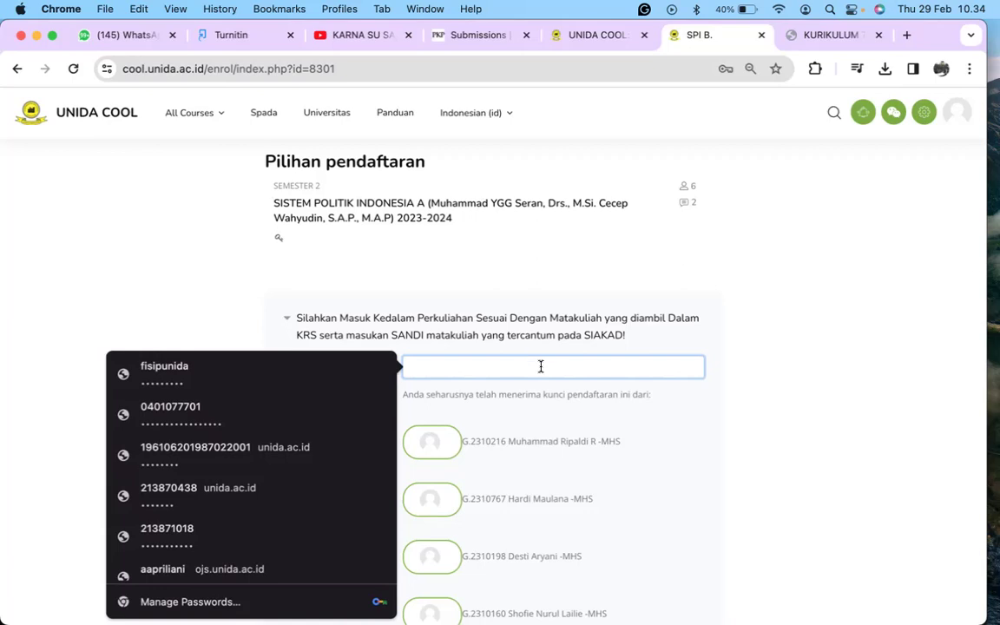
{"action": "scroll", "coordinate": [538, 364], "scroll_direction": "down", "scroll_amount": 2}
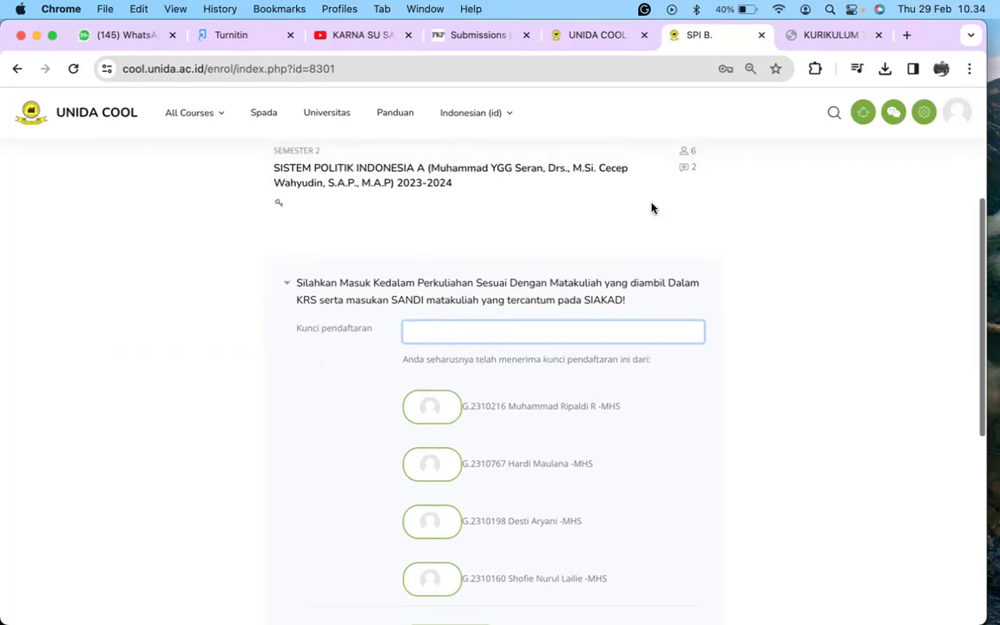
{"action": "scroll", "coordinate": [564, 326], "scroll_direction": "up", "scroll_amount": 1}
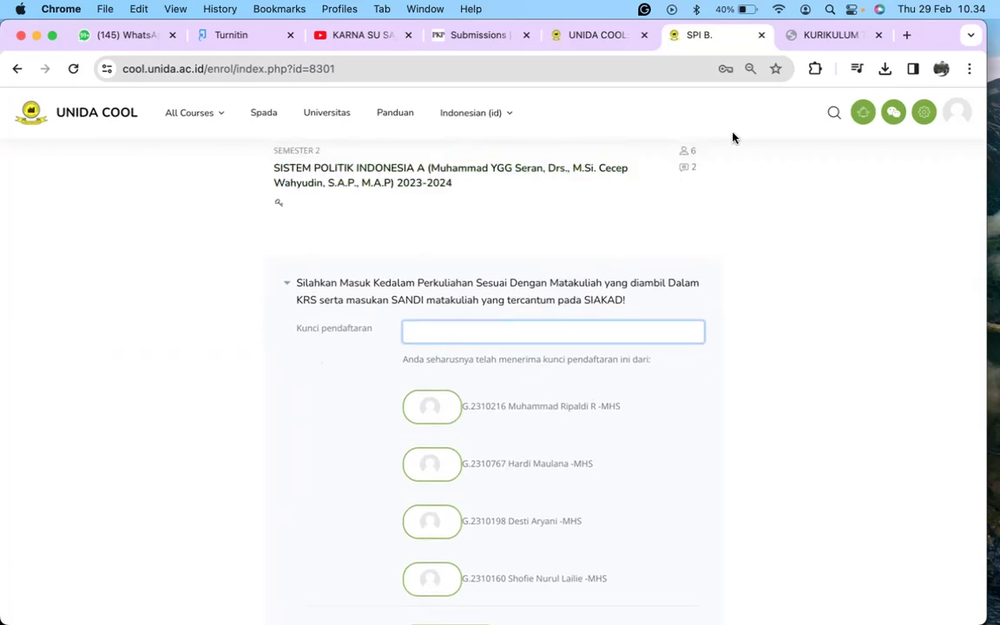
{"action": "left_click", "coordinate": [826, 35]}
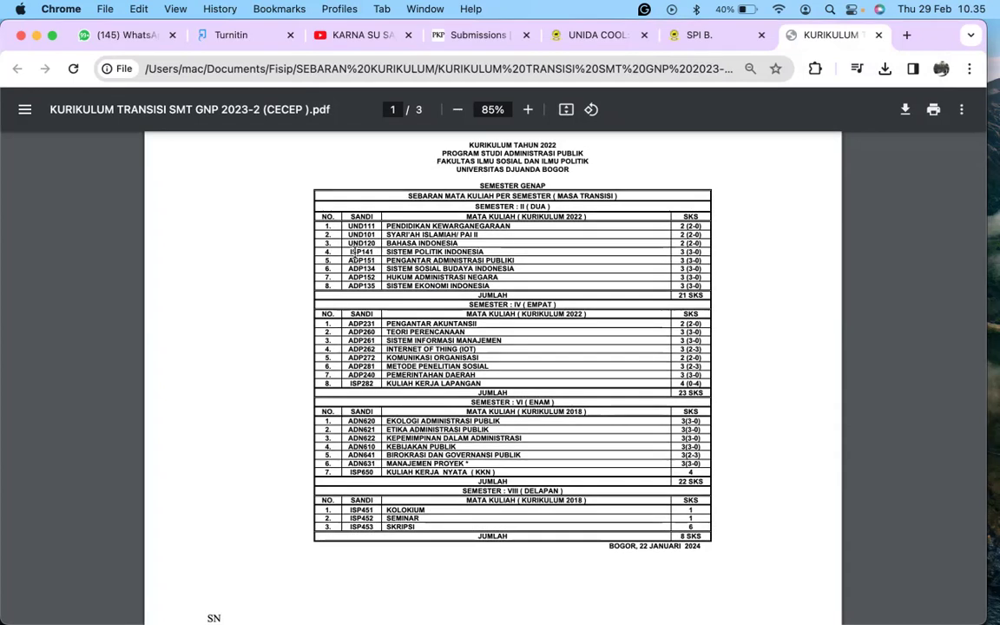
{"action": "left_click", "coordinate": [698, 34]}
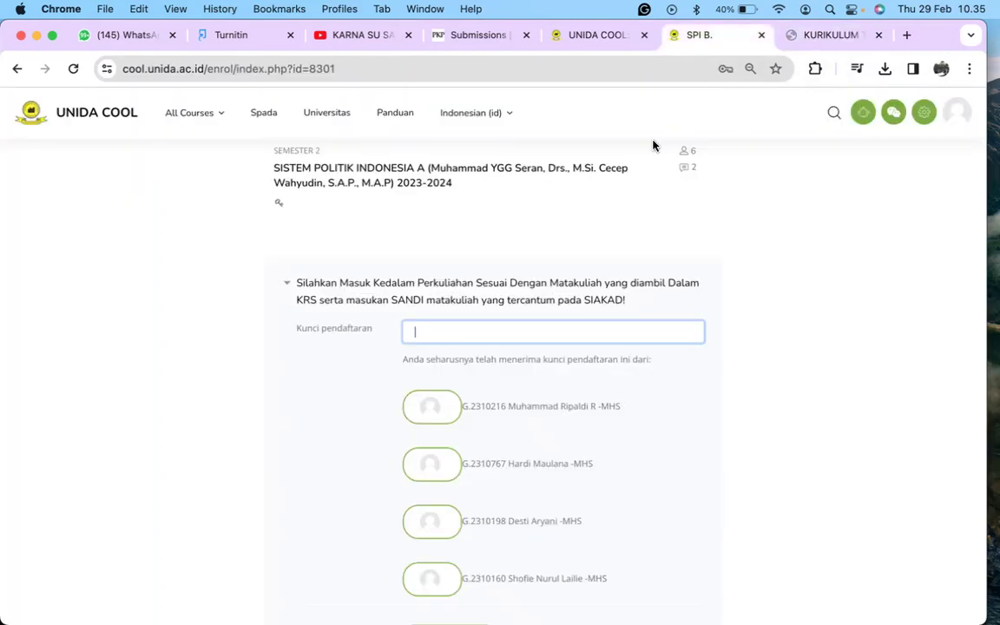
Step: Type the enrolment key for SISTEM POLITIK INDONESIA A into the Kunci pendaftaran field
{"action": "left_click", "coordinate": [503, 330]}
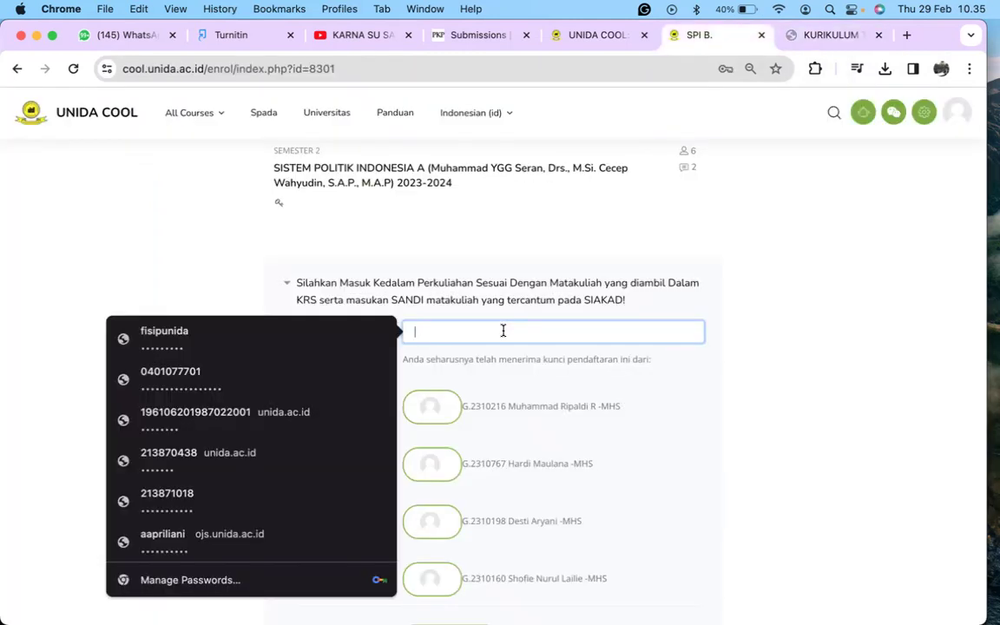
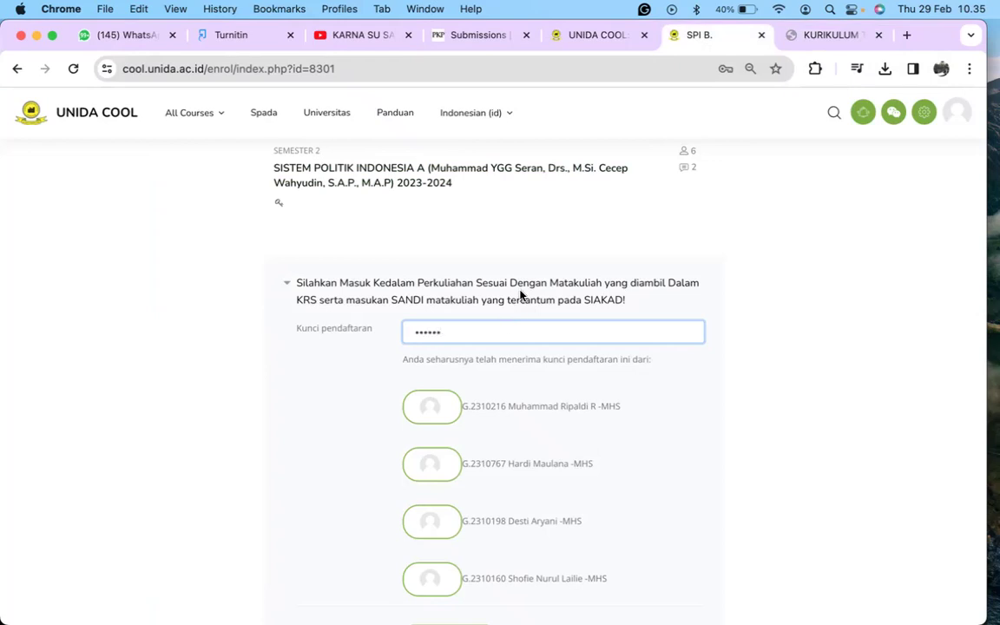
{"action": "scroll", "coordinate": [519, 292], "scroll_direction": "down", "scroll_amount": 2}
{"action": "scroll", "coordinate": [521, 295], "scroll_direction": "down", "scroll_amount": 2}
{"action": "scroll", "coordinate": [520, 295], "scroll_direction": "up", "scroll_amount": 2}
{"action": "scroll", "coordinate": [521, 295], "scroll_direction": "down", "scroll_amount": 3}
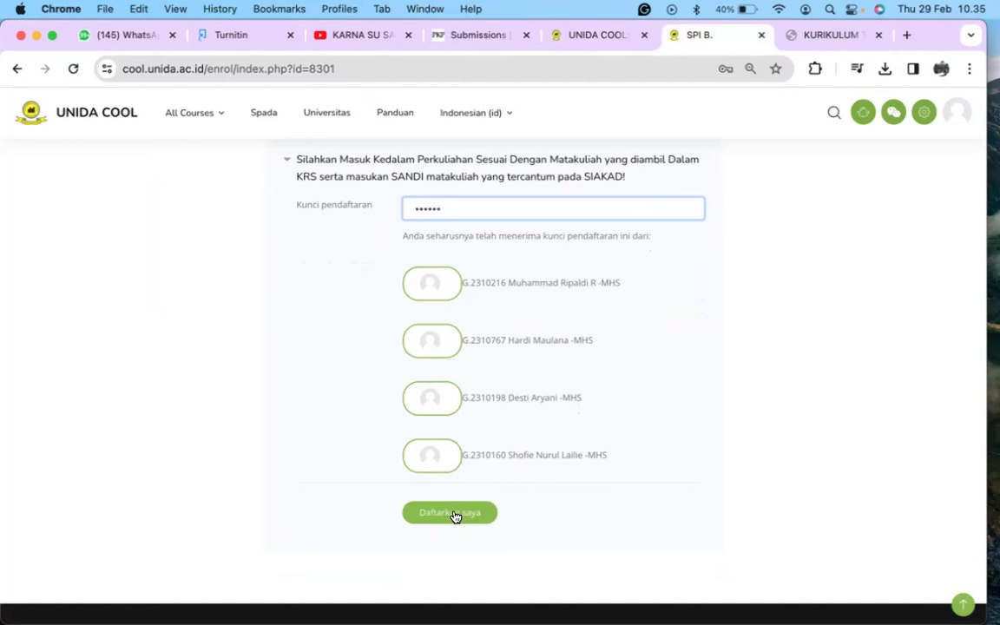
Step: Submit the key with Daftarkan saya, decline Chrome's password update, and scroll the course page
{"action": "left_click", "coordinate": [454, 515]}
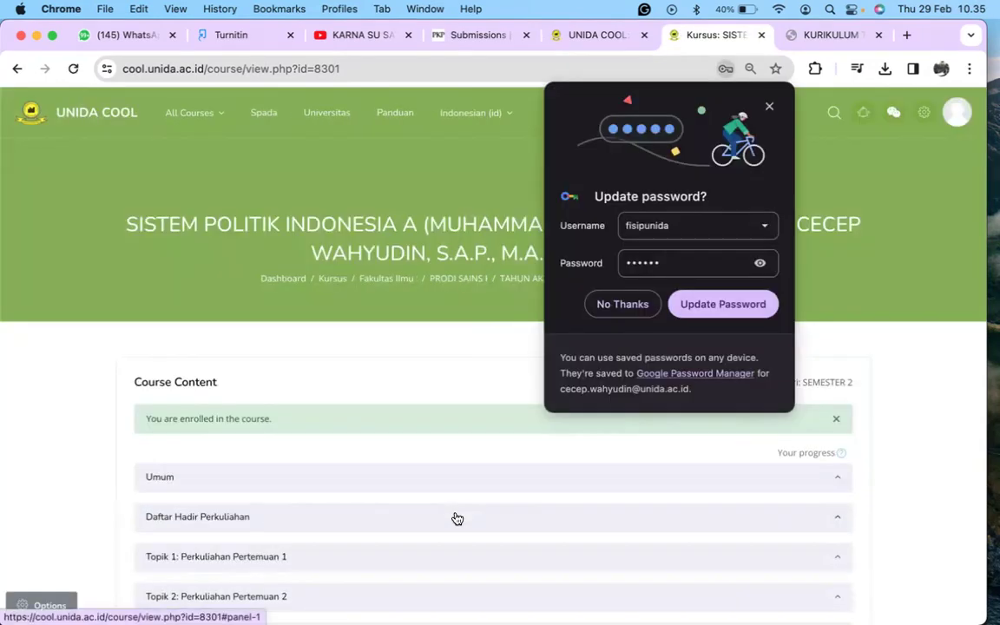
{"action": "left_click", "coordinate": [629, 307]}
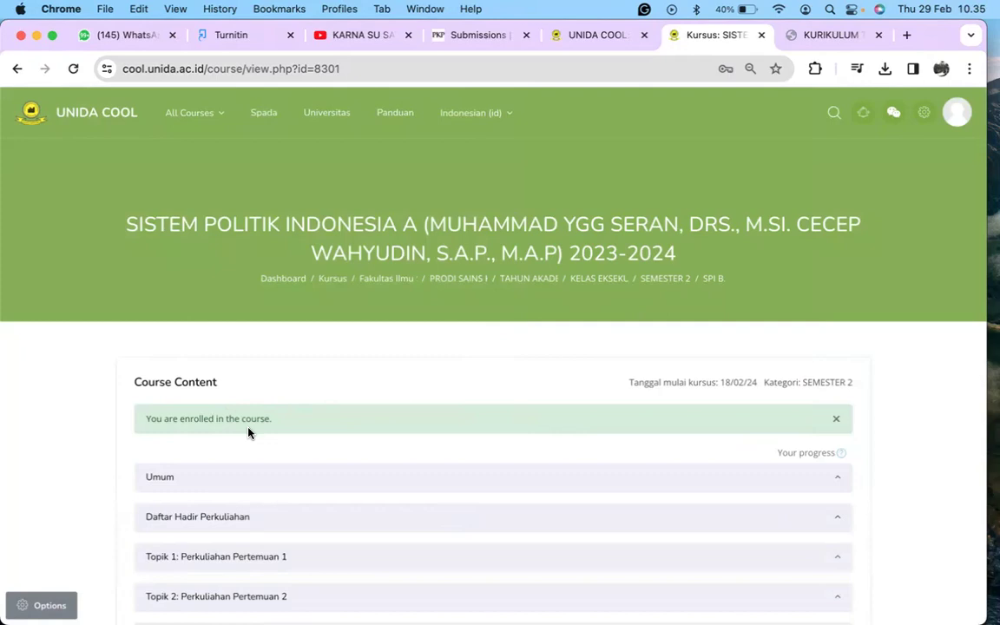
{"action": "scroll", "coordinate": [269, 419], "scroll_direction": "down", "scroll_amount": 2}
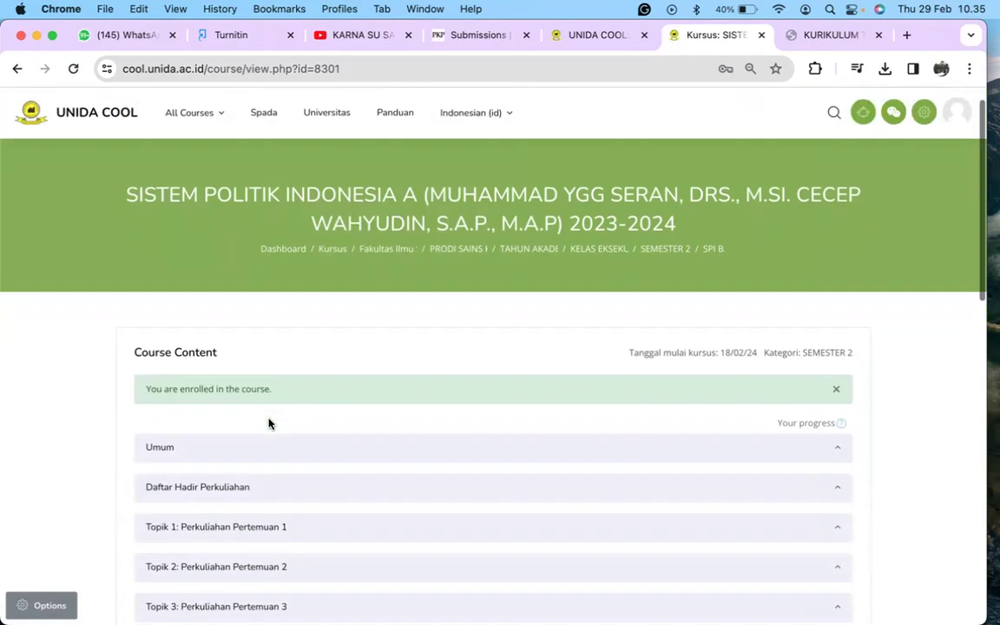
{"action": "scroll", "coordinate": [269, 423], "scroll_direction": "down", "scroll_amount": 1}
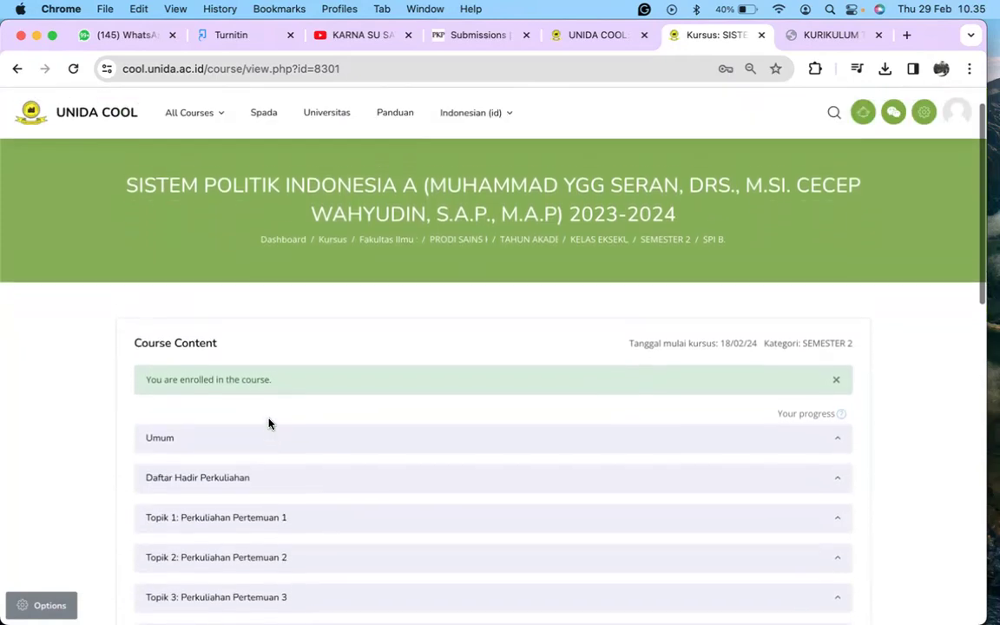
{"action": "scroll", "coordinate": [269, 422], "scroll_direction": "down", "scroll_amount": 1}
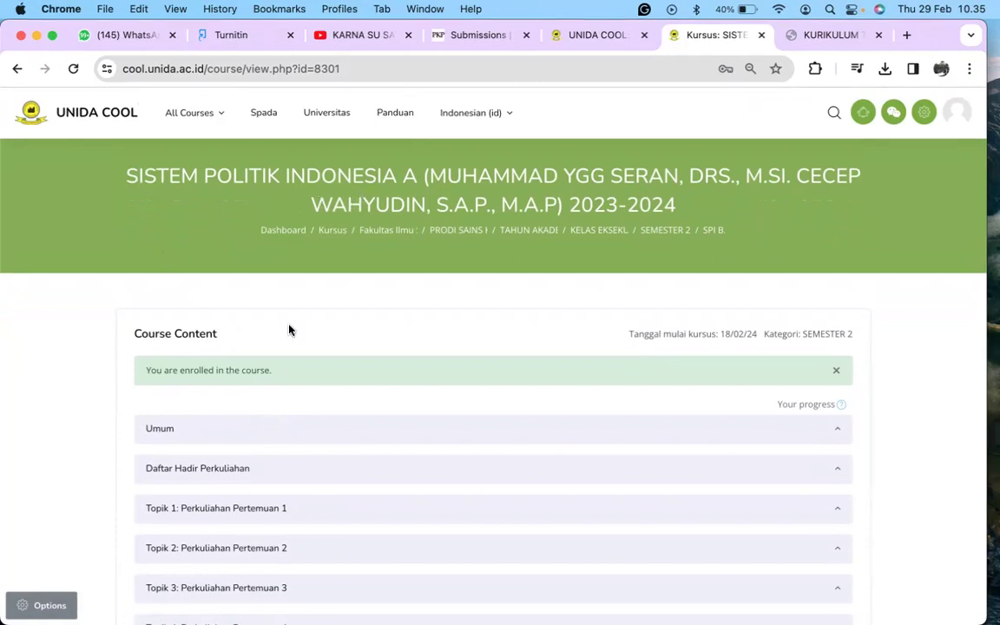
{"action": "scroll", "coordinate": [280, 373], "scroll_direction": "down", "scroll_amount": 5}
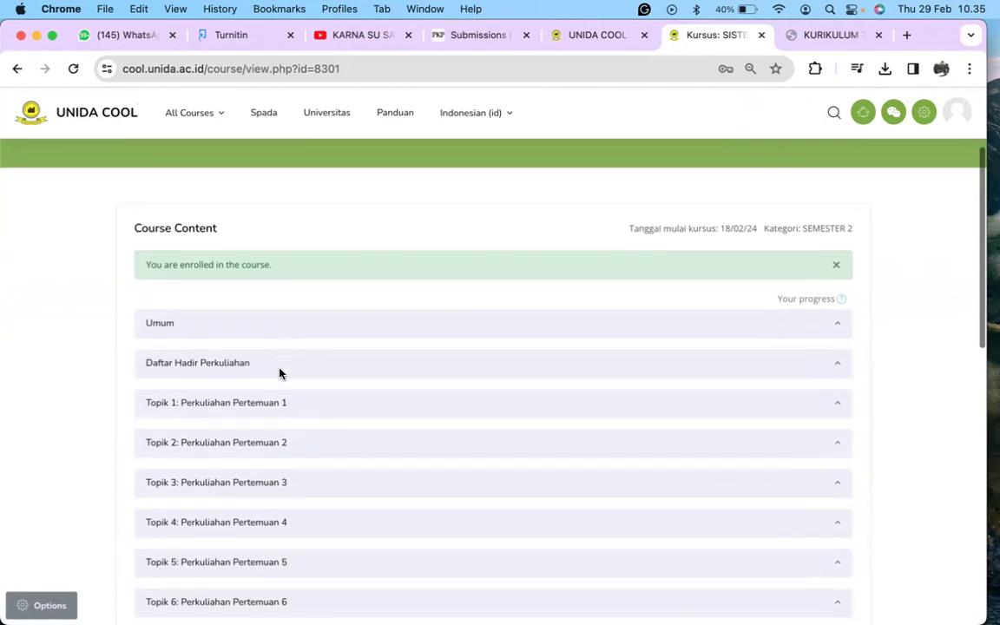
{"action": "scroll", "coordinate": [280, 373], "scroll_direction": "down", "scroll_amount": 1}
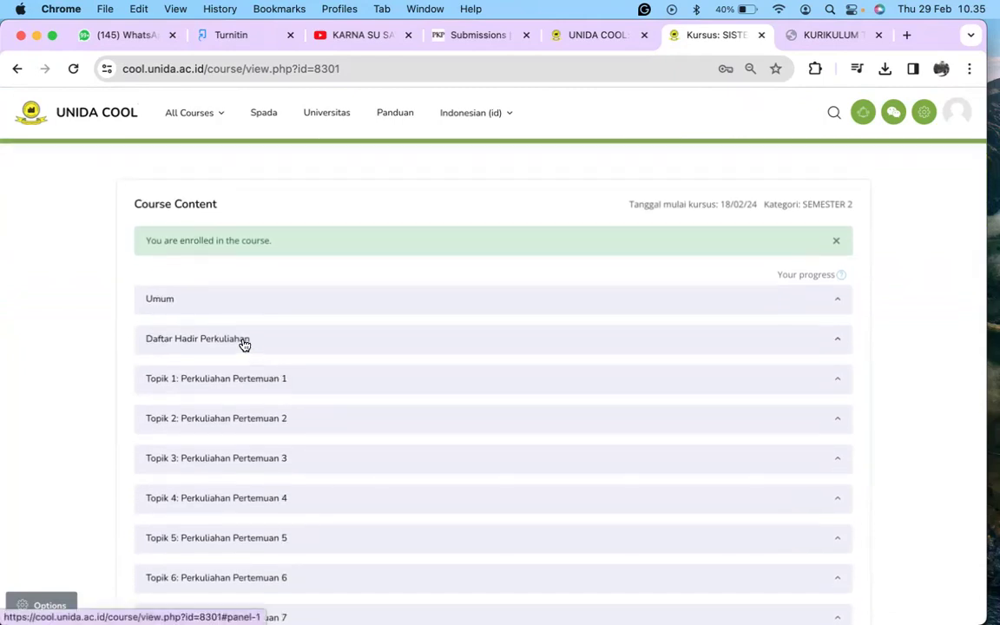
Step: Expand the Daftar Hadir Perkuliahan section to show its attendance activity
{"action": "left_click", "coordinate": [243, 344]}
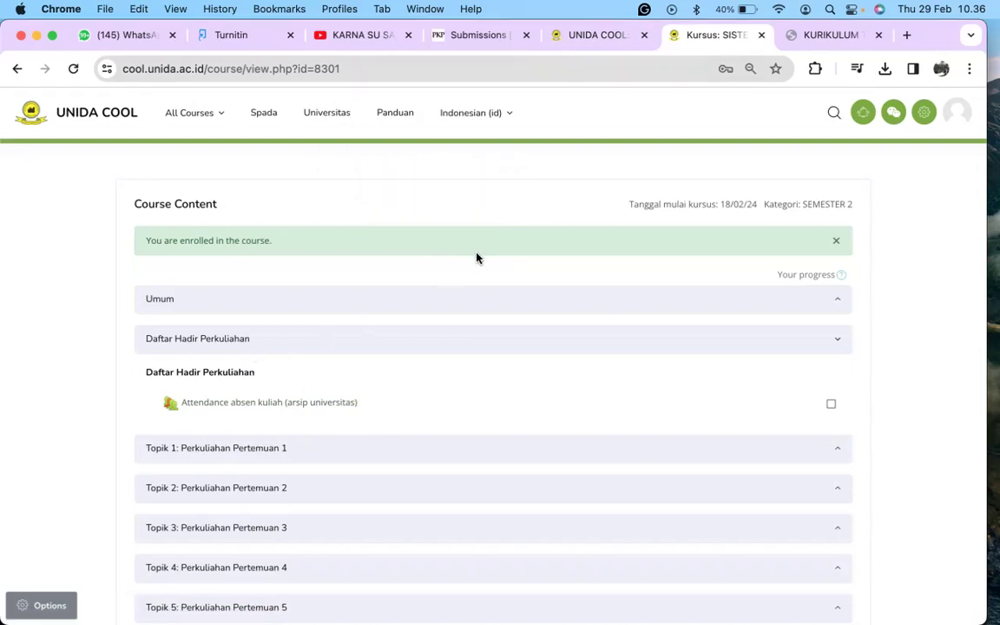
{"action": "scroll", "coordinate": [477, 256], "scroll_direction": "up", "scroll_amount": 2}
{"action": "scroll", "coordinate": [477, 256], "scroll_direction": "down", "scroll_amount": 1}
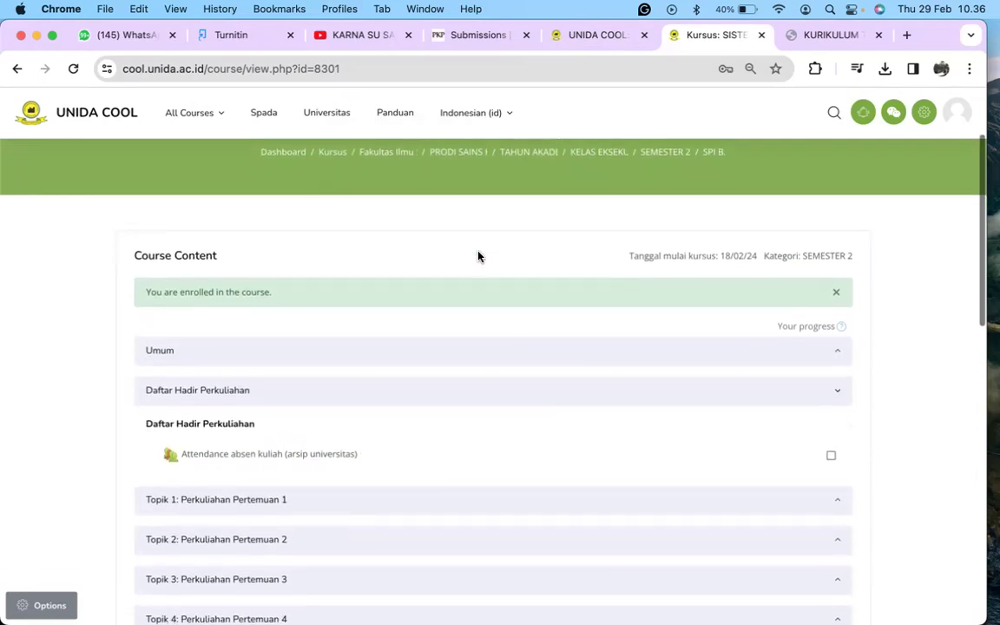
{"action": "scroll", "coordinate": [477, 256], "scroll_direction": "down", "scroll_amount": 2}
{"action": "scroll", "coordinate": [477, 256], "scroll_direction": "up", "scroll_amount": 2}
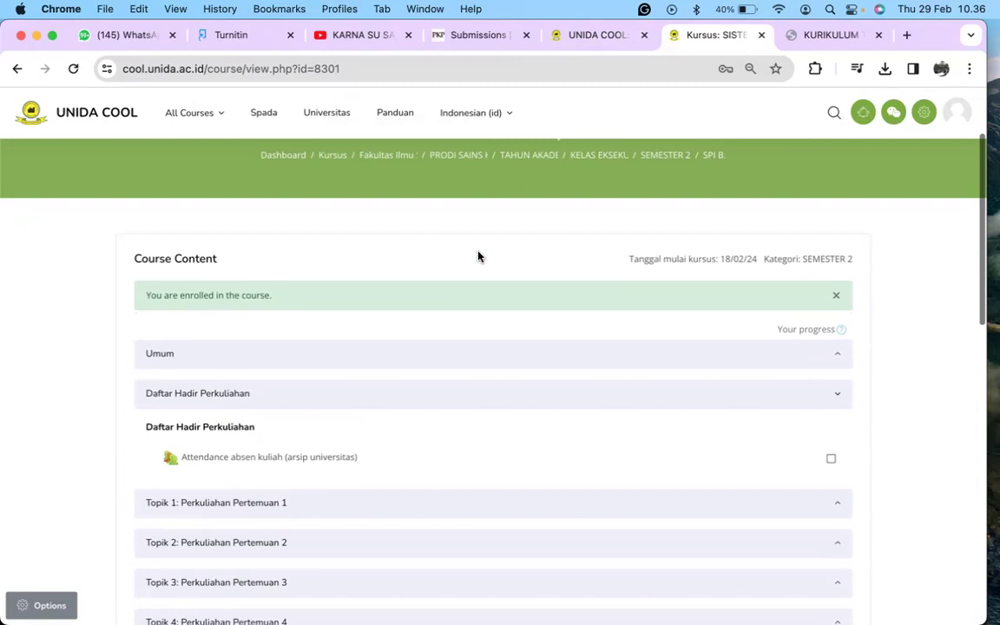
{"action": "scroll", "coordinate": [477, 256], "scroll_direction": "down", "scroll_amount": 2}
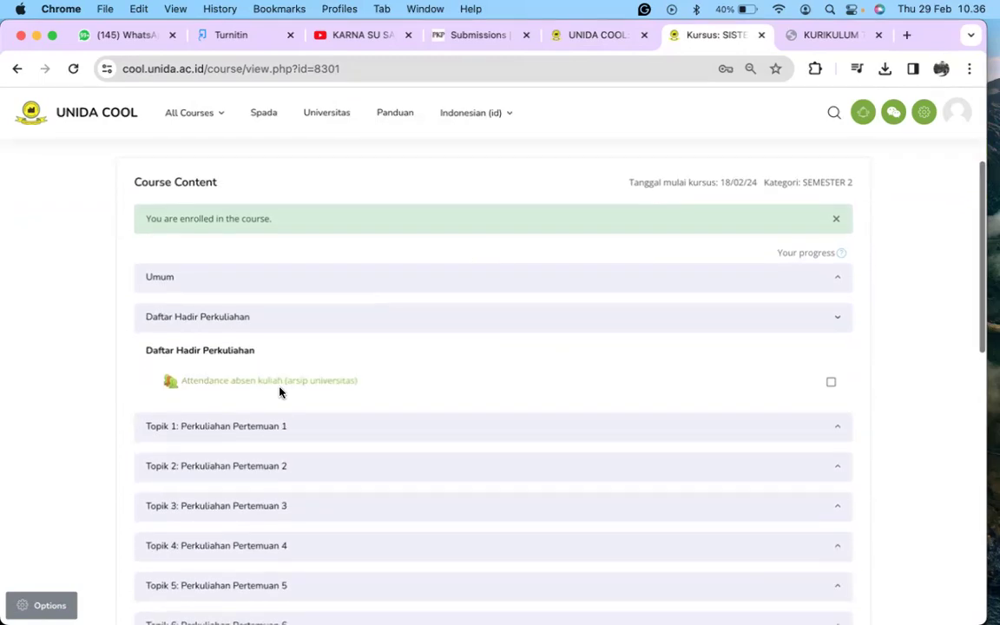
Step: Expand and collapse Topik 1, then return to the top of the course page
{"action": "left_click", "coordinate": [231, 429]}
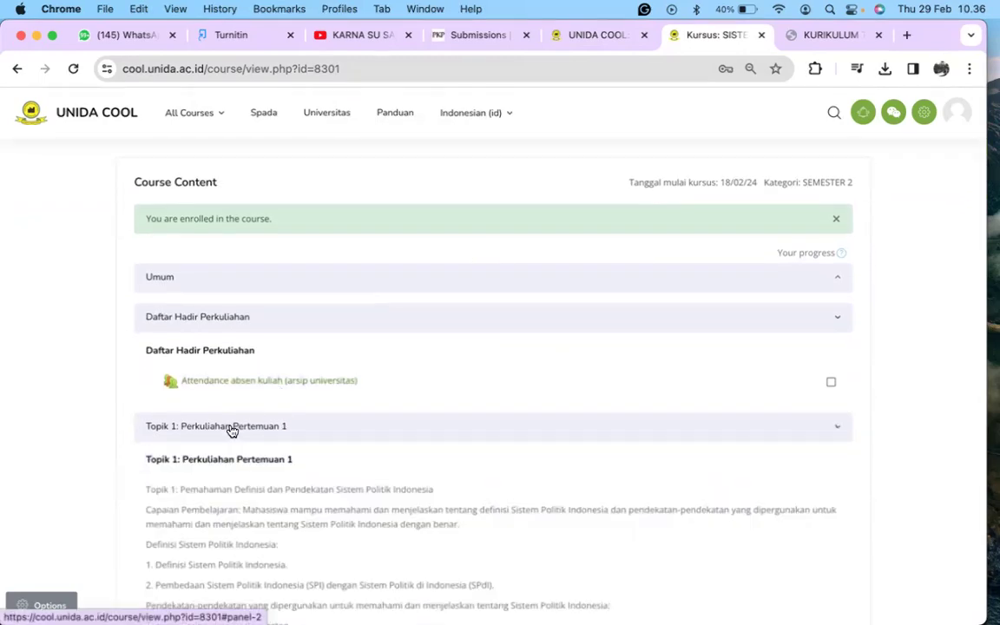
{"action": "left_click", "coordinate": [231, 429]}
{"action": "scroll", "coordinate": [231, 431], "scroll_direction": "down", "scroll_amount": 3}
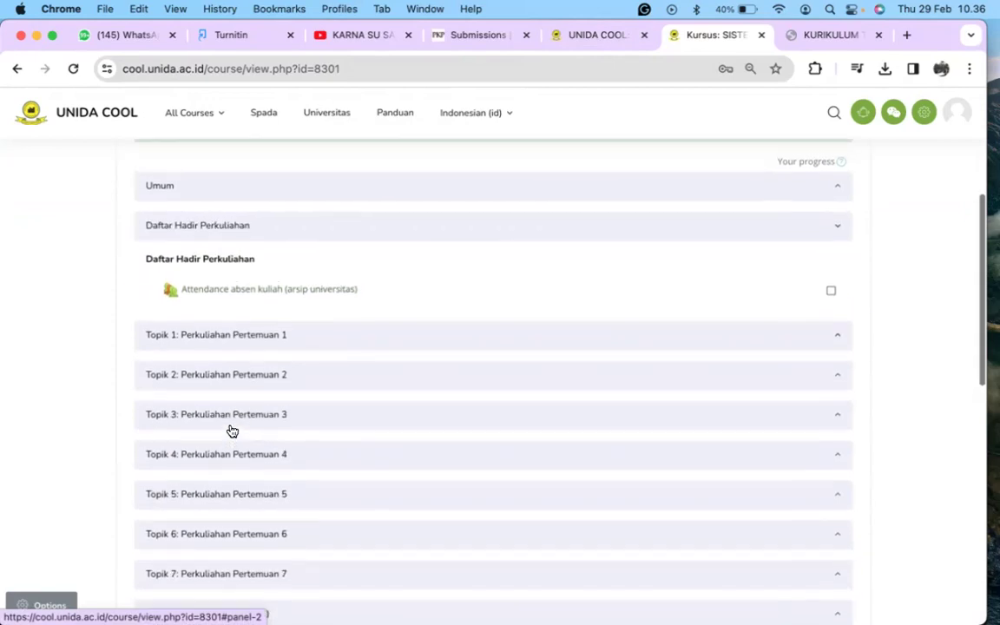
{"action": "scroll", "coordinate": [232, 431], "scroll_direction": "down", "scroll_amount": 2}
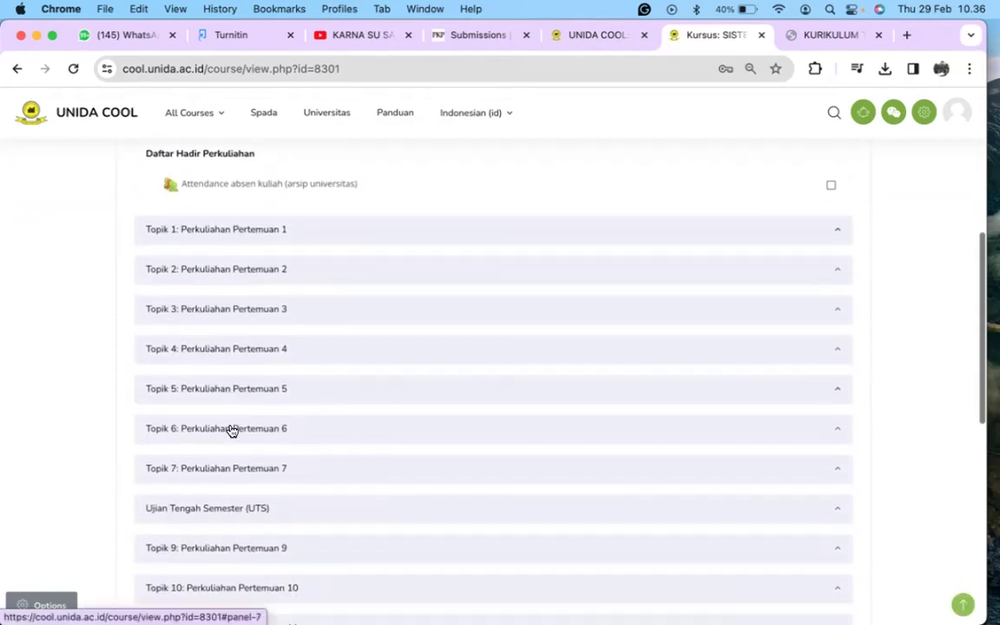
{"action": "scroll", "coordinate": [232, 431], "scroll_direction": "up", "scroll_amount": 2}
{"action": "scroll", "coordinate": [231, 431], "scroll_direction": "up", "scroll_amount": 2}
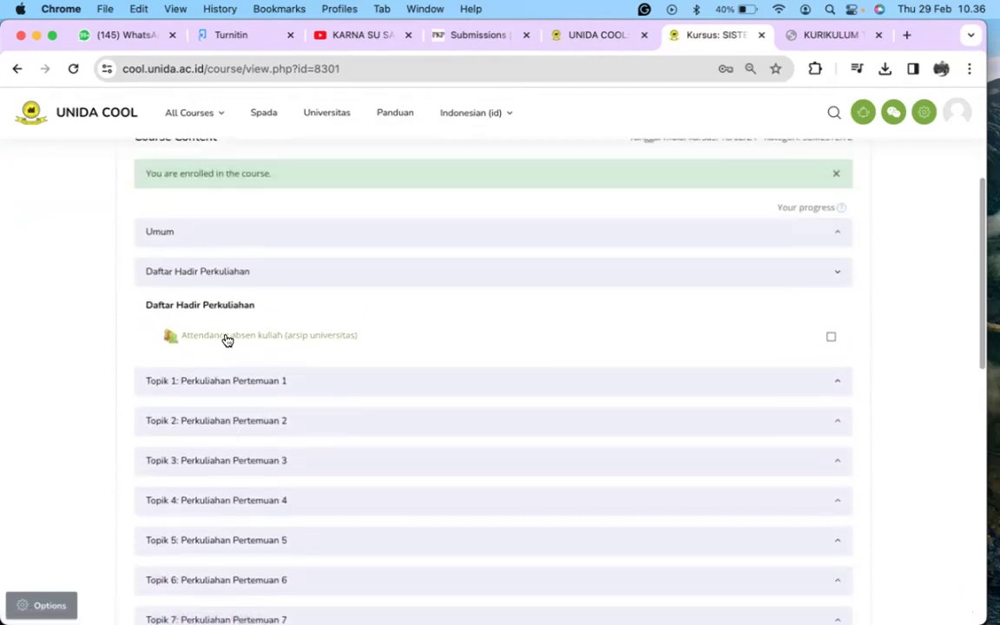
{"action": "scroll", "coordinate": [324, 311], "scroll_direction": "up", "scroll_amount": 5}
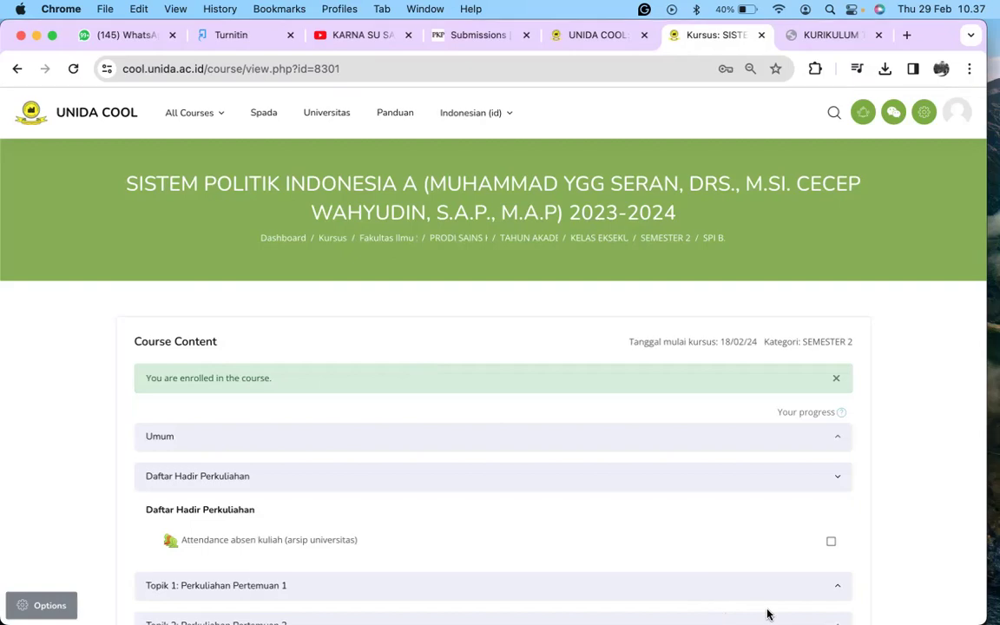
{"action": "mouse_move", "coordinate": [743, 618]}
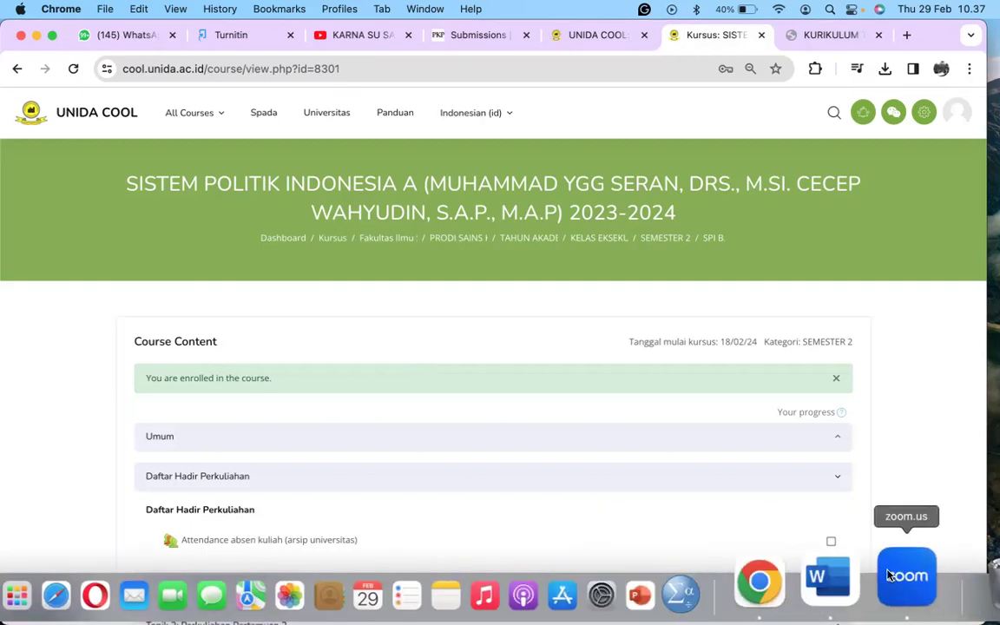